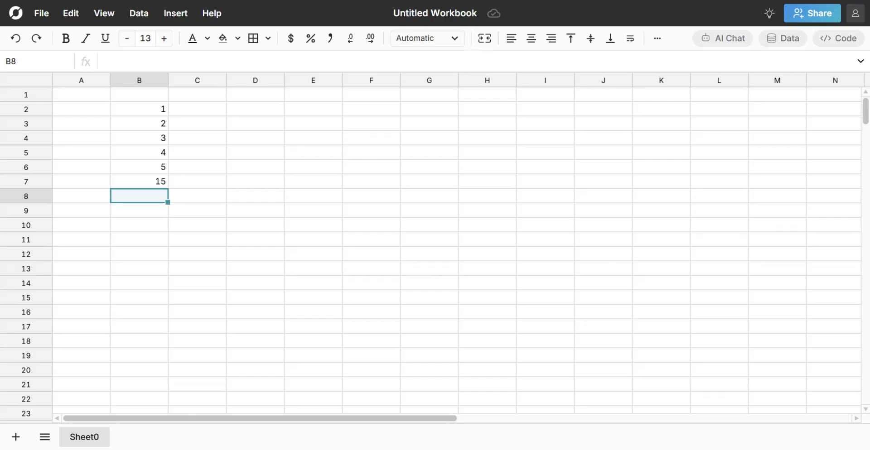
# Clear the contents of cells A1:C9
pyautogui.moveTo(107, 147); pyautogui.dragTo(101, 138)
pyautogui.click(94, 105)
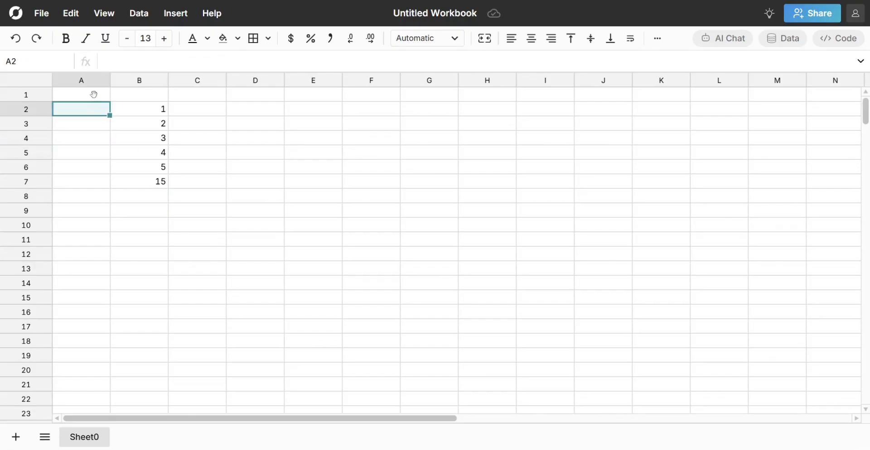
pyautogui.click(97, 98)
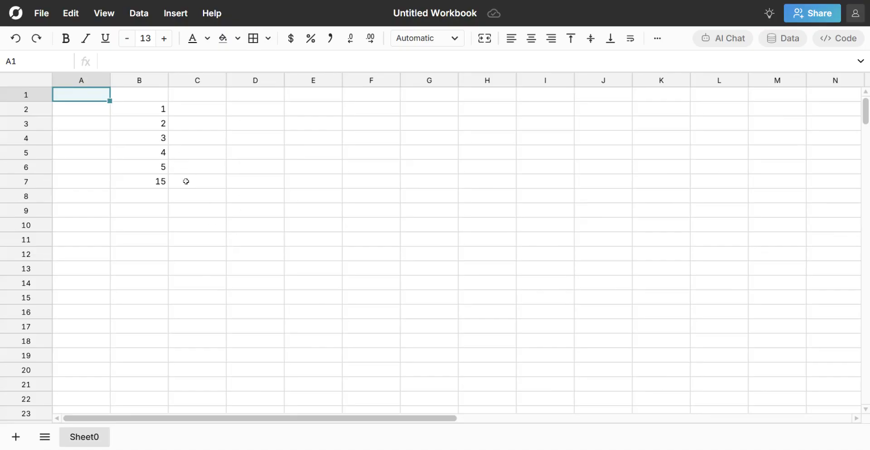
pyautogui.moveTo(94, 97); pyautogui.dragTo(204, 206)
pyautogui.press('Delete')
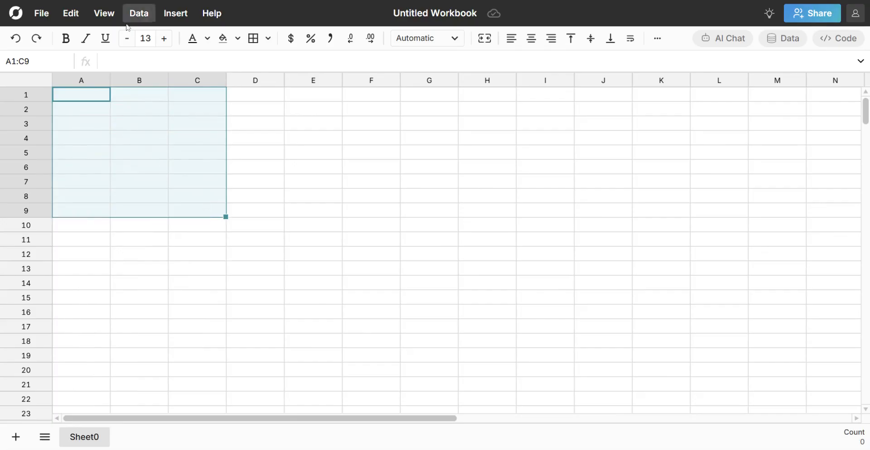
# Import US_Flights_2018.csv.gz from the rowzero-public-datasets Amazon S3 bucket into the existing sheet's cells starting at A1
pyautogui.moveTo(126, 146); pyautogui.dragTo(113, 134)
pyautogui.click(103, 96)
pyautogui.click(139, 16)
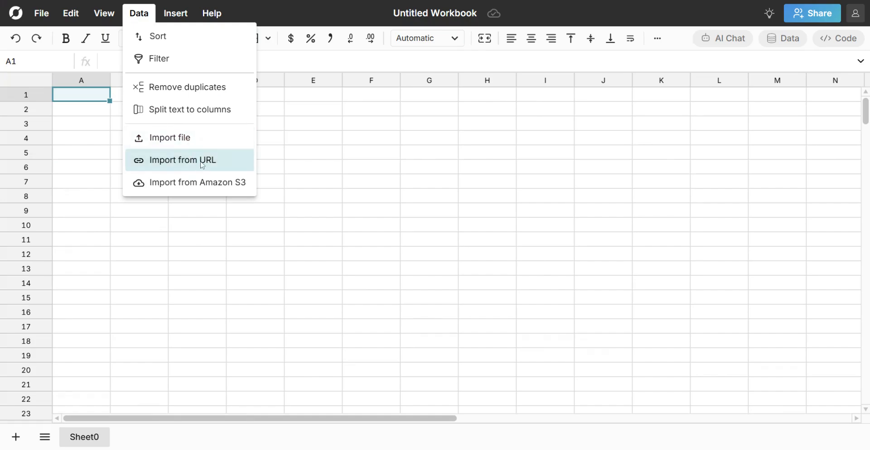
pyautogui.click(210, 182)
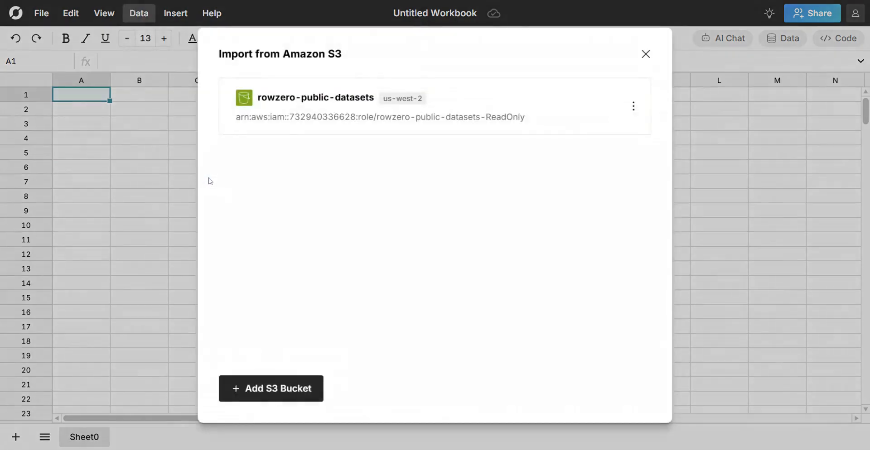
pyautogui.click(291, 119)
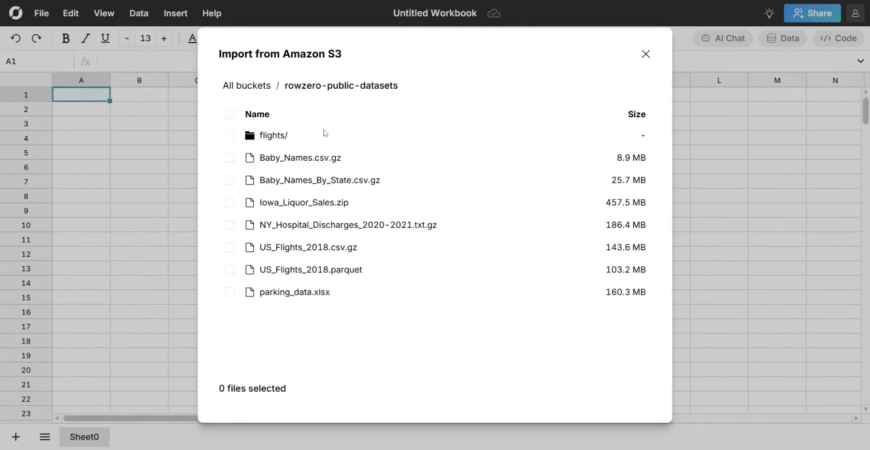
pyautogui.click(328, 250)
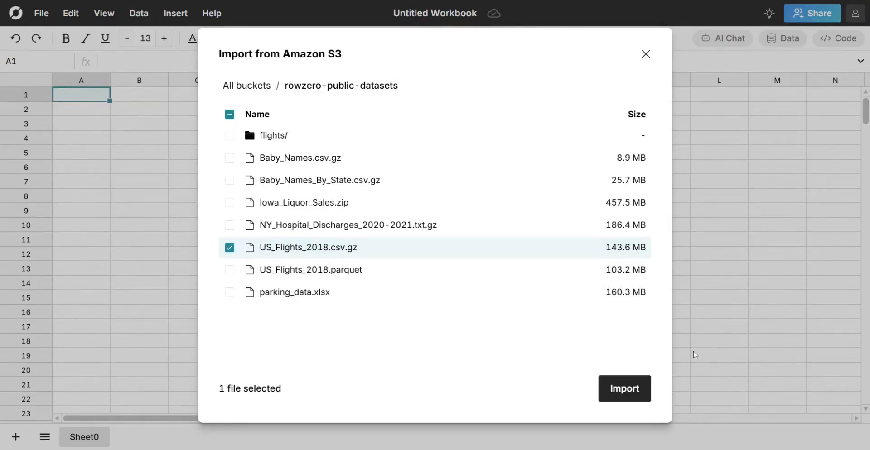
pyautogui.click(644, 383)
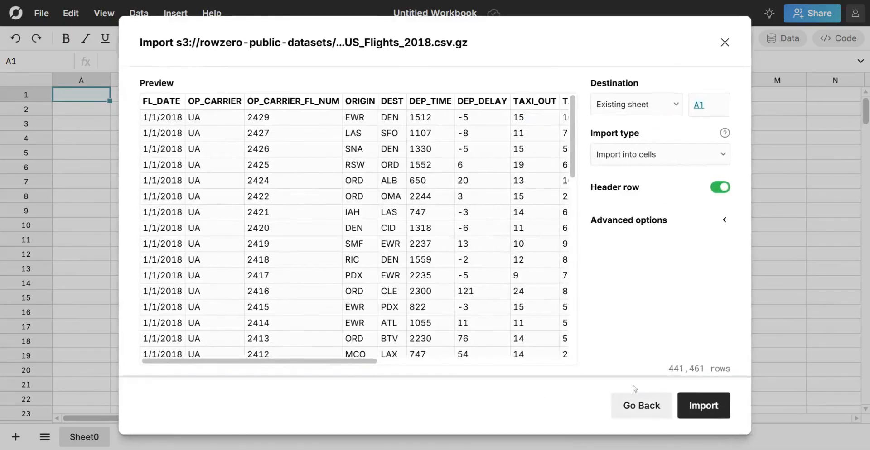
pyautogui.click(698, 410)
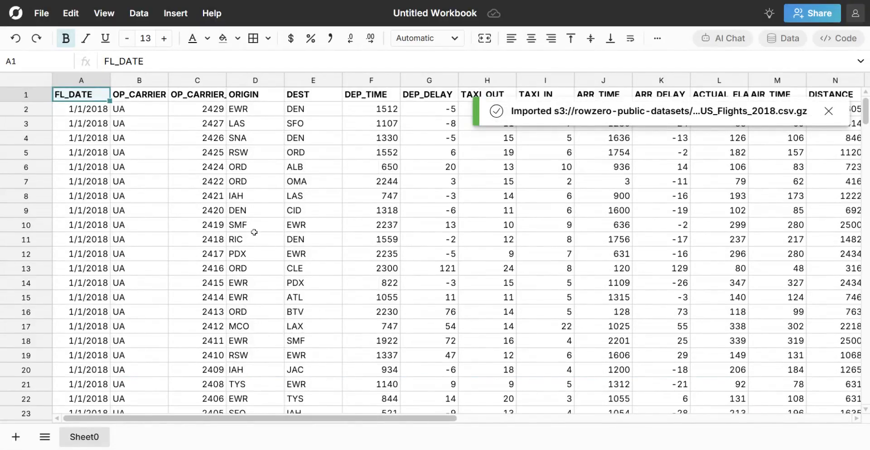
# Below the last row of the ORIGIN column, enter a COUNTIF over D1:D7213447 that counts "SEA"
pyautogui.click(255, 237)
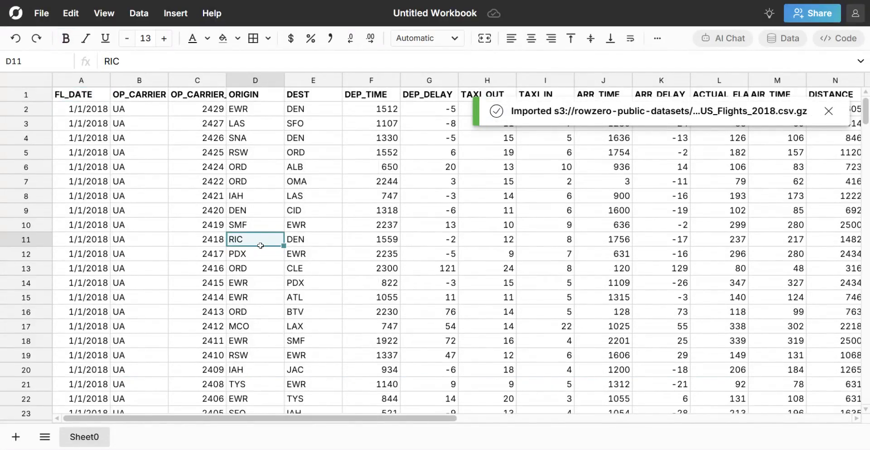
pyautogui.hotkey('ctrl', 'Down')
pyautogui.scroll(-5, 261, 254)
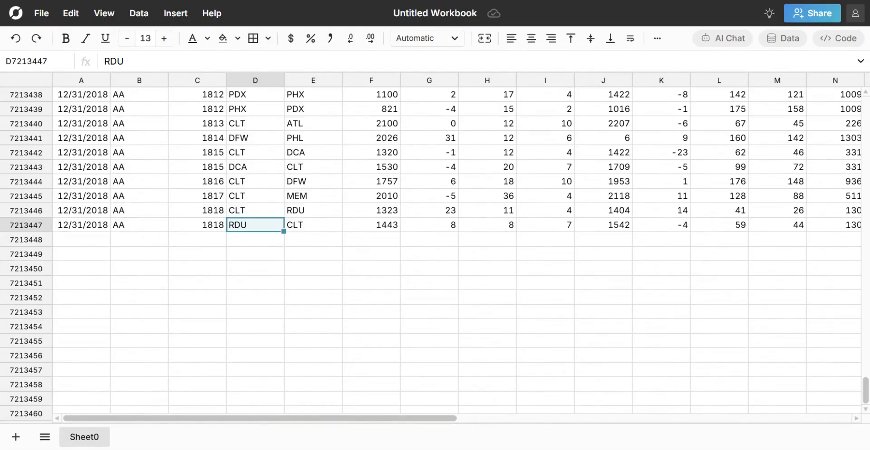
pyautogui.click(251, 239)
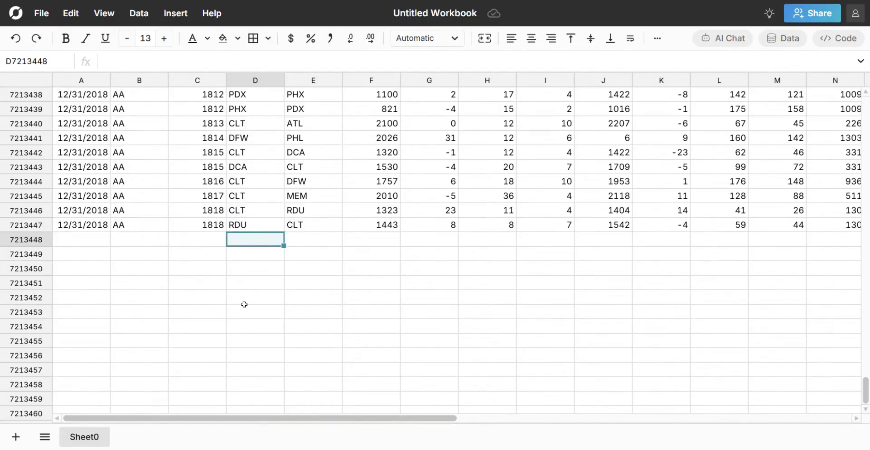
pyautogui.write('=countif(')
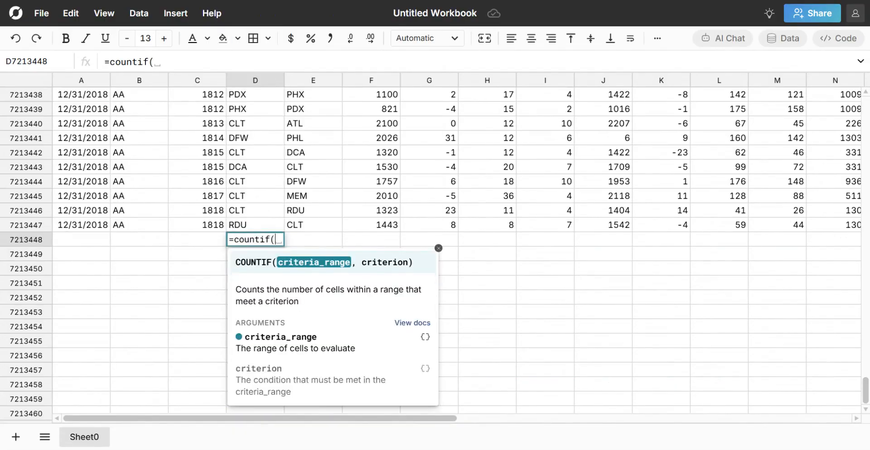
pyautogui.press('Up')
pyautogui.hotkey('ctrl', 'shift', 'Up')
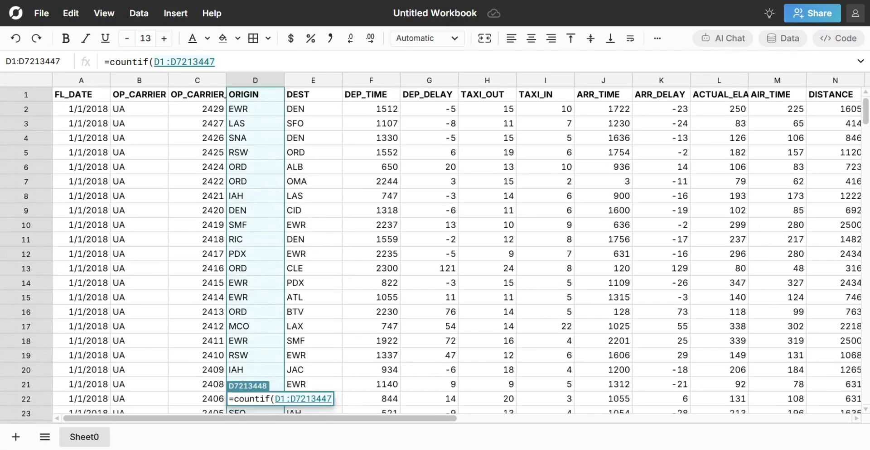
pyautogui.write(',"SEA"')
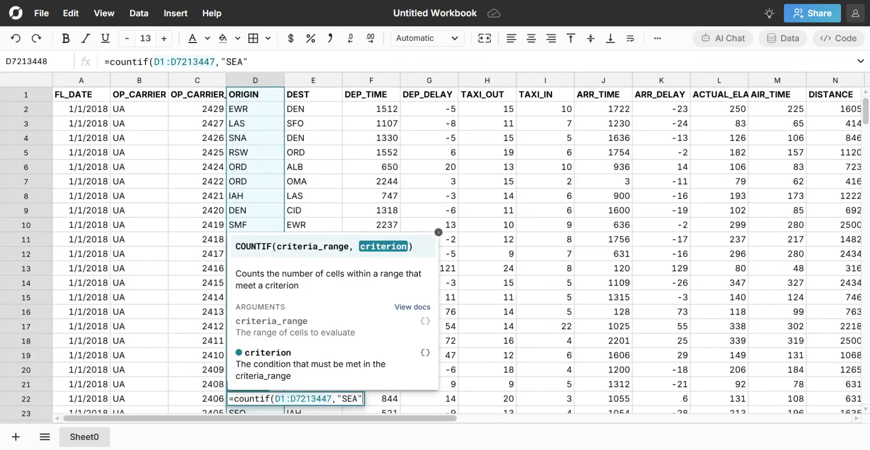
pyautogui.press('Return')
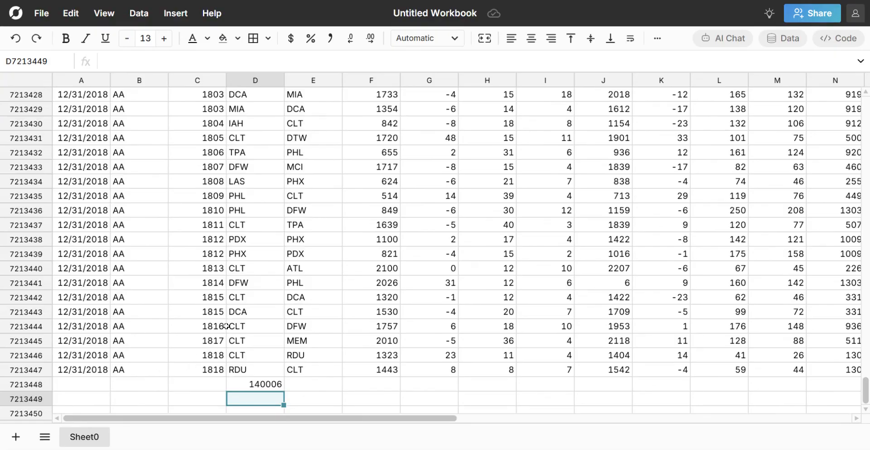
# Add a new sheet and insert a connected table using Row Zero Databricks (OAuth) with catalog rowzero and schema default
pyautogui.click(15, 438)
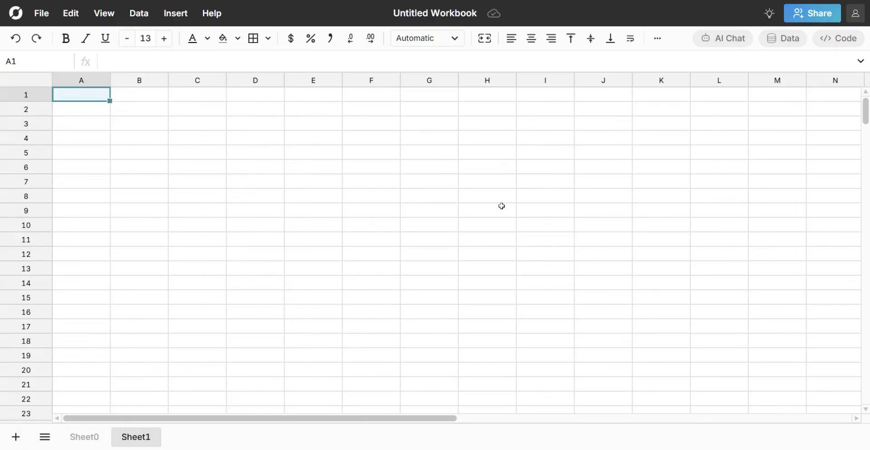
pyautogui.click(786, 44)
pyautogui.moveTo(639, 184); pyautogui.dragTo(585, 183)
pyautogui.click(800, 297)
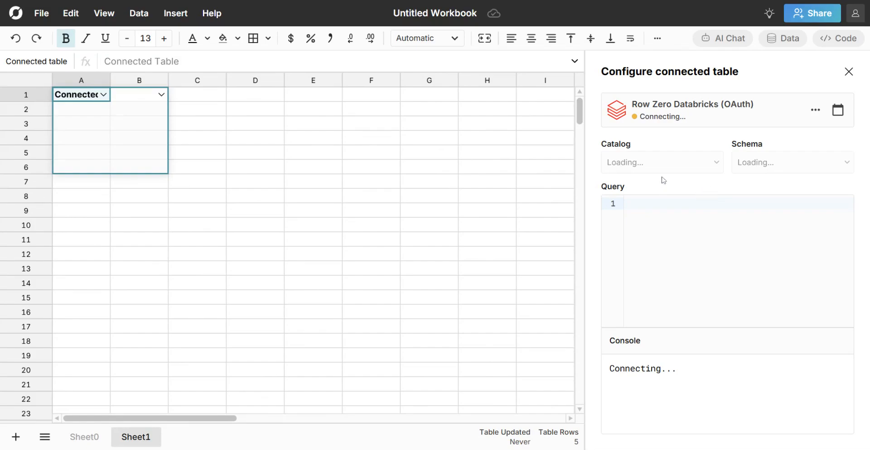
pyautogui.click(687, 169)
pyautogui.click(681, 191)
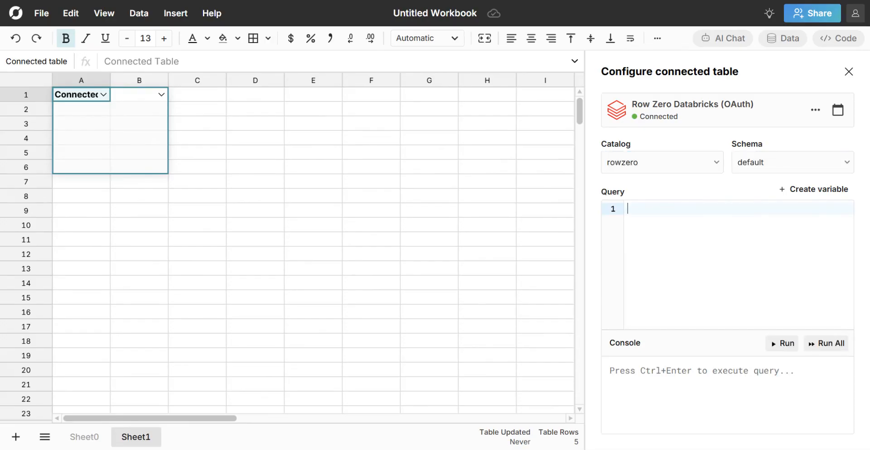
# Run the query "select * from rz_ny_hospital_data" for the connected table and close its configuration
pyautogui.write('select * from rz_ny_hospital_data')
pyautogui.click(782, 344)
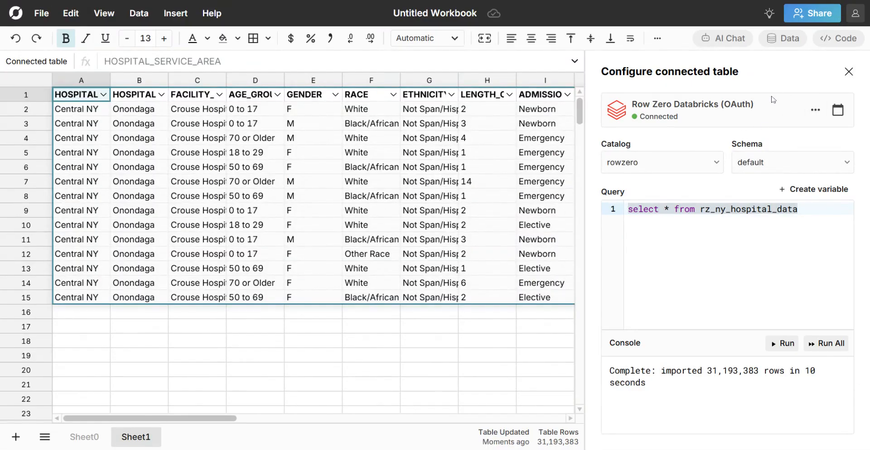
pyautogui.click(848, 72)
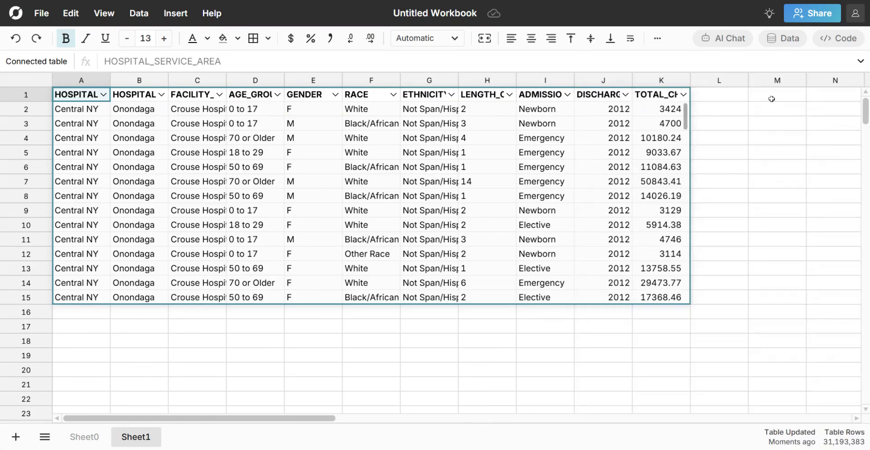
# Shorten the connected table by one row so that it ends at row 14
pyautogui.click(372, 182)
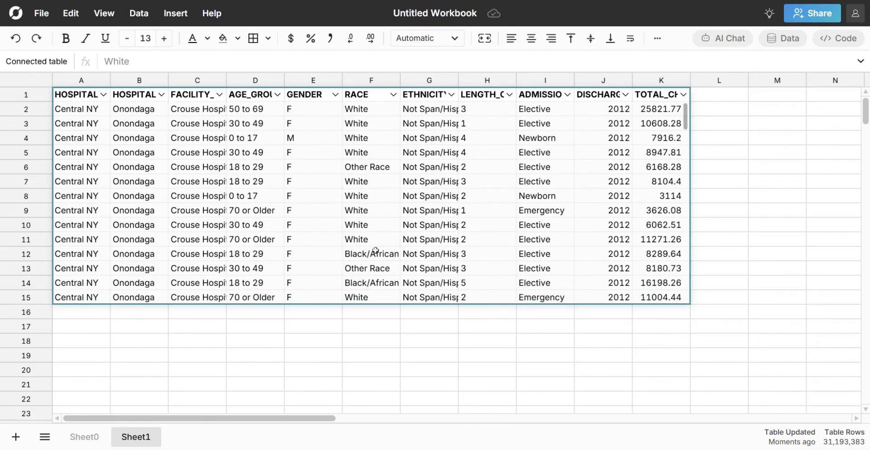
pyautogui.moveTo(402, 303); pyautogui.dragTo(415, 293)
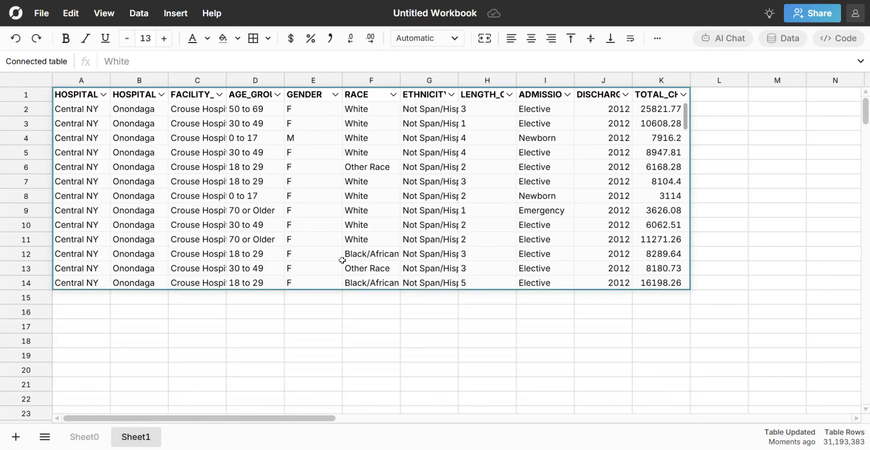
# Try exploding the connected table into regular sheet cells and view its last data row
pyautogui.rightClick(249, 164)
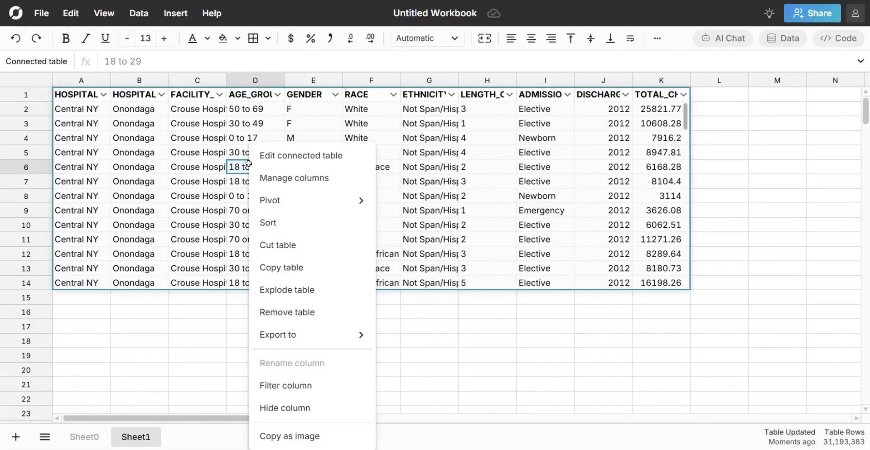
pyautogui.click(295, 288)
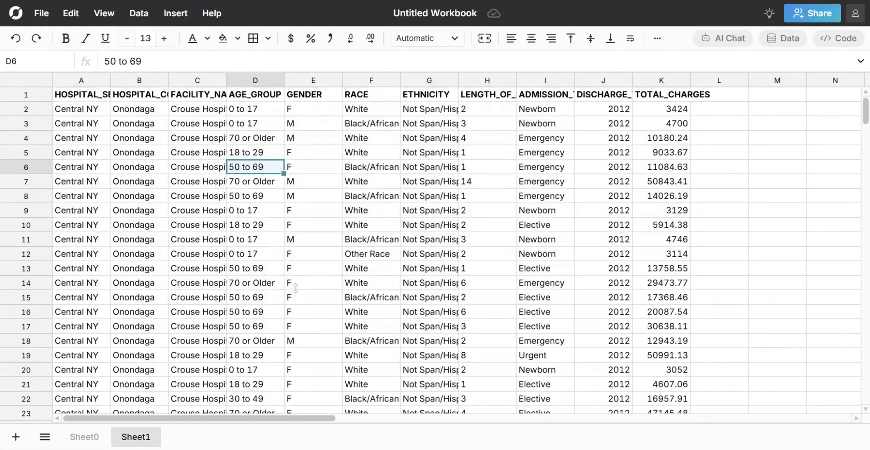
pyautogui.click(260, 279)
pyautogui.hotkey('ctrl', 'Down')
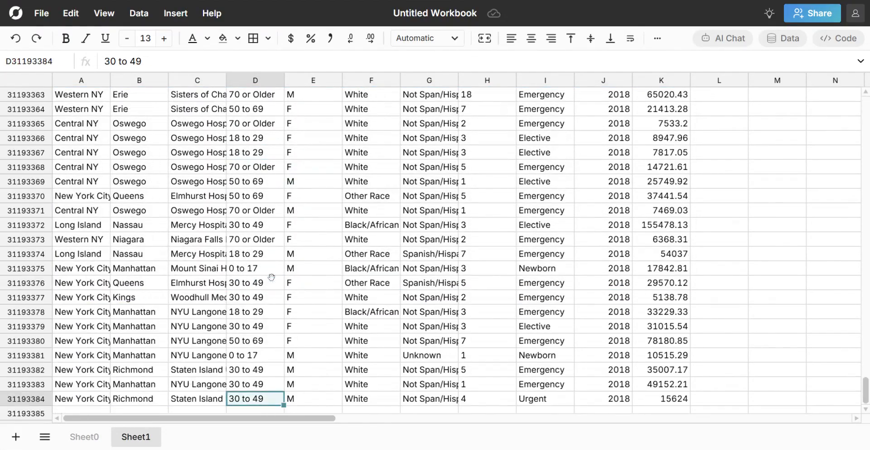
pyautogui.scroll(-3, 271, 278)
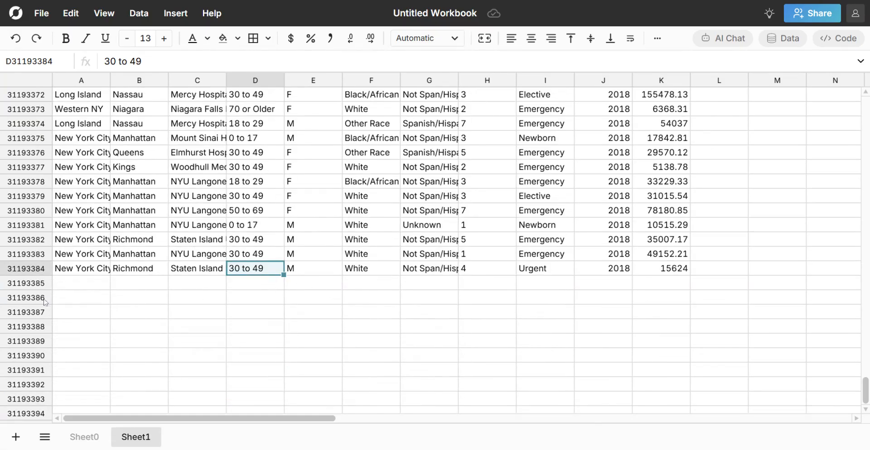
pyautogui.hotkey('ctrl', 'Up')
pyautogui.scroll(5, 416, 273)
pyautogui.click(355, 221)
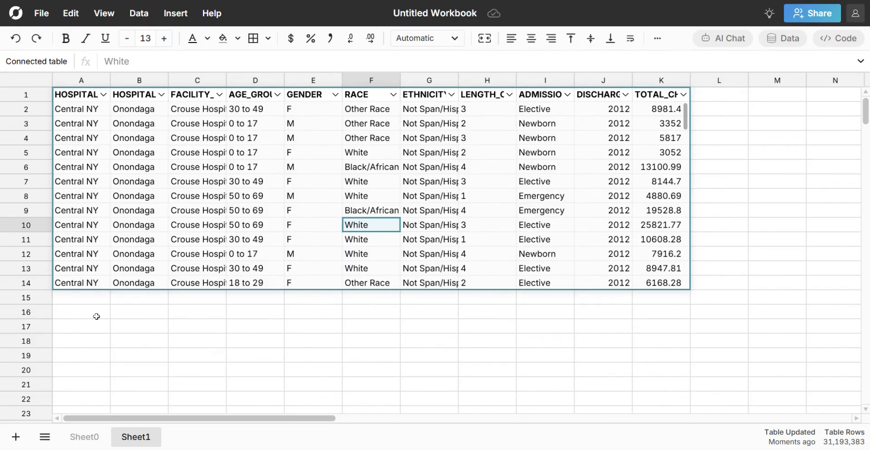
pyautogui.moveTo(96, 316); pyautogui.dragTo(805, 308)
pyautogui.moveTo(743, 187); pyautogui.dragTo(802, 245)
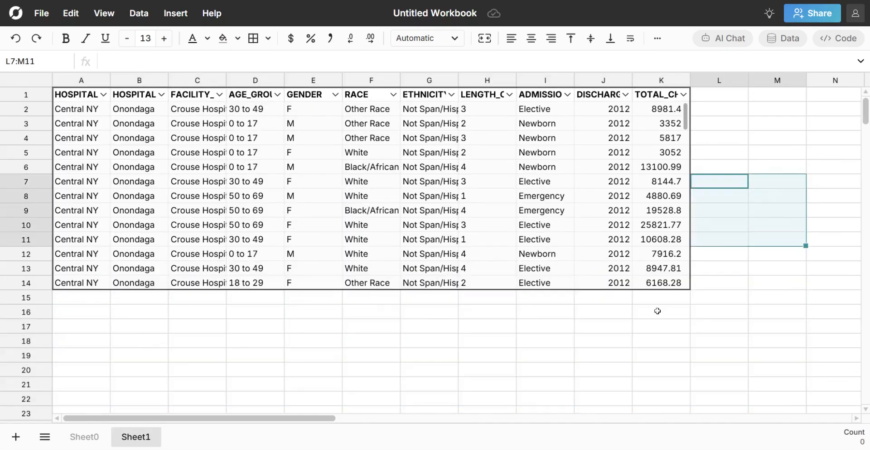
# Widen the TOTAL_CHARGES column and enter a SUM of that whole table column in K16
pyautogui.moveTo(690, 94); pyautogui.dragTo(721, 94)
pyautogui.click(670, 311)
pyautogui.write('=sum(')
pyautogui.click(671, 95)
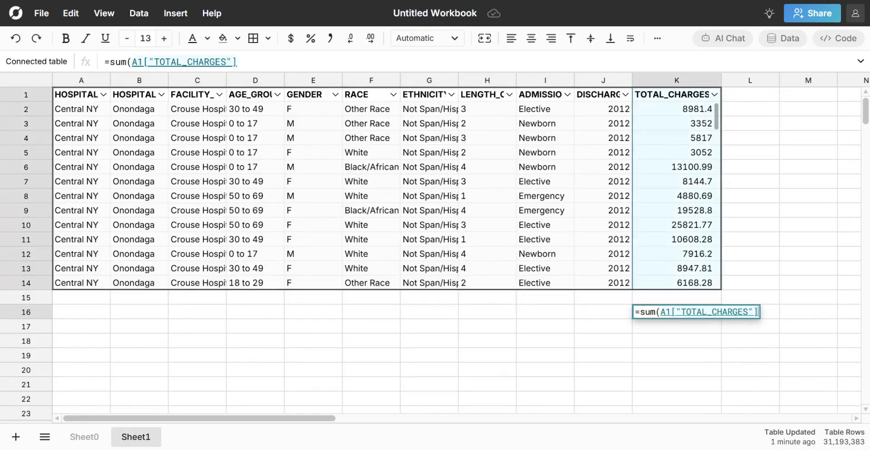
pyautogui.press('Return')
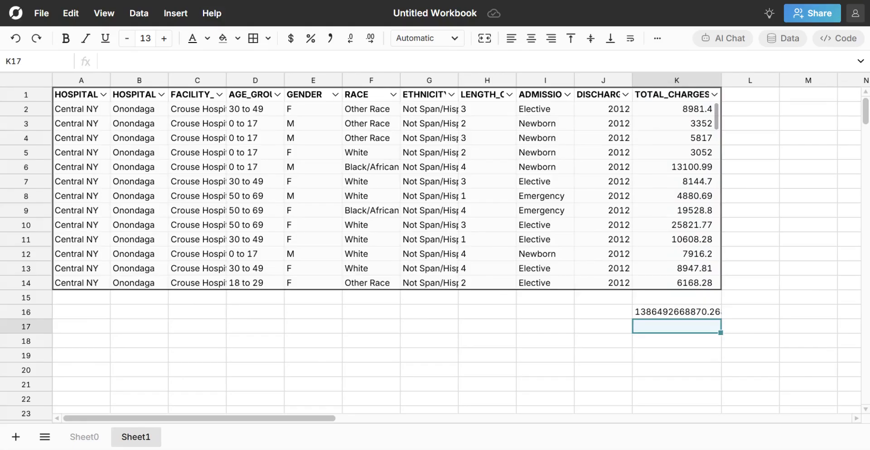
# Format the total in K16 as accounting currency
pyautogui.click(651, 311)
pyautogui.click(296, 38)
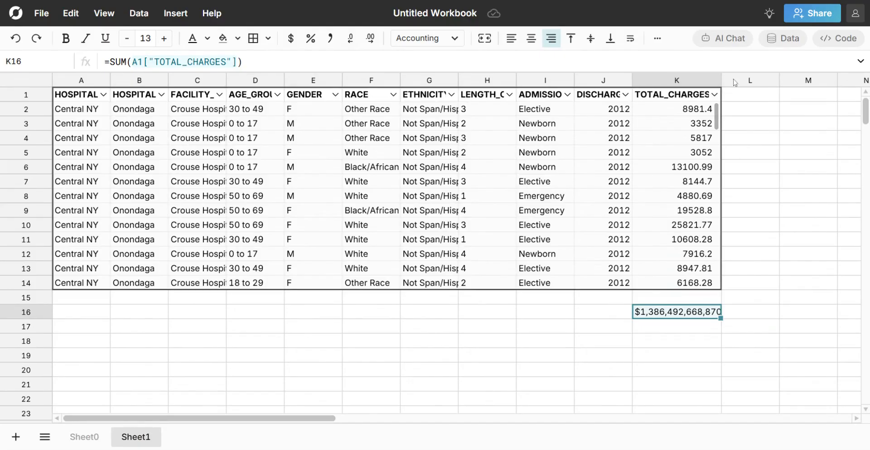
# Add a calculated column in L beside the connected table that rounds TOTAL_CHARGES to 0 digits with ROUND
pyautogui.click(750, 165)
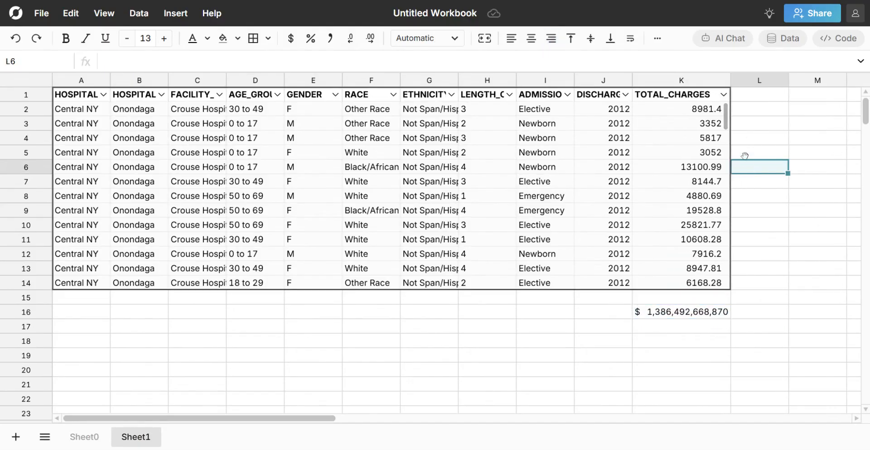
pyautogui.write('=round(')
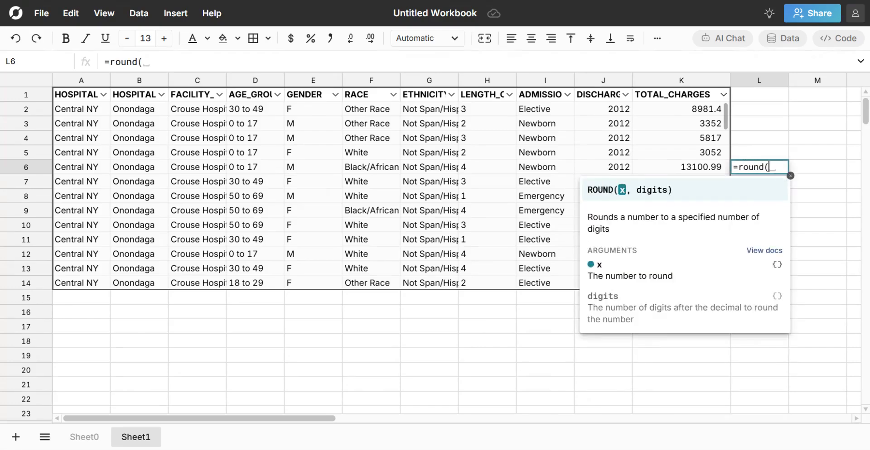
pyautogui.press('Left')
pyautogui.write(',0')
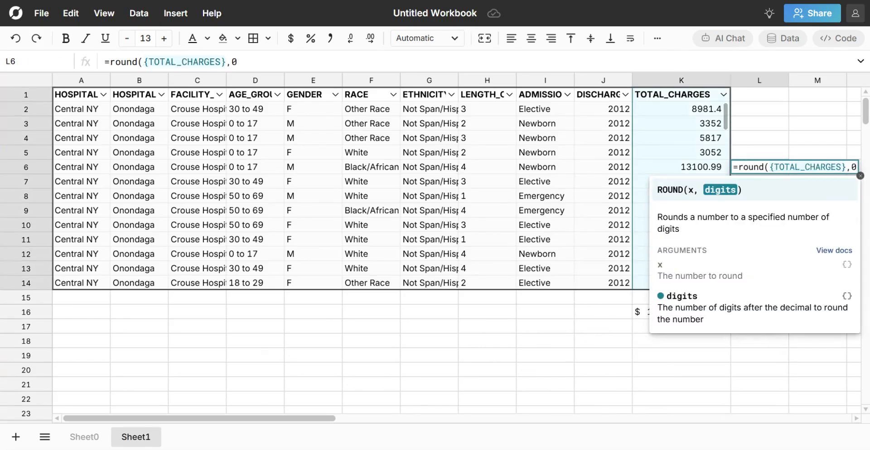
pyautogui.press('Return')
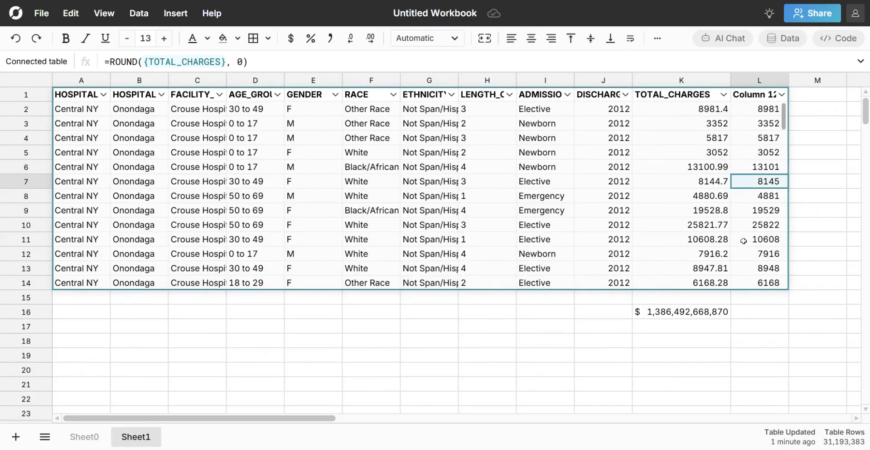
# Schedule the connected table to refresh daily at 5:00 am and close its configuration
pyautogui.doubleClick(483, 183)
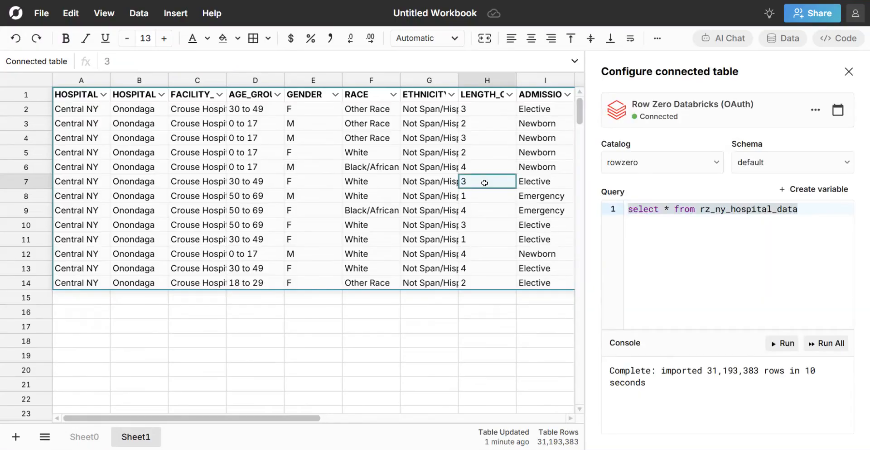
pyautogui.click(837, 109)
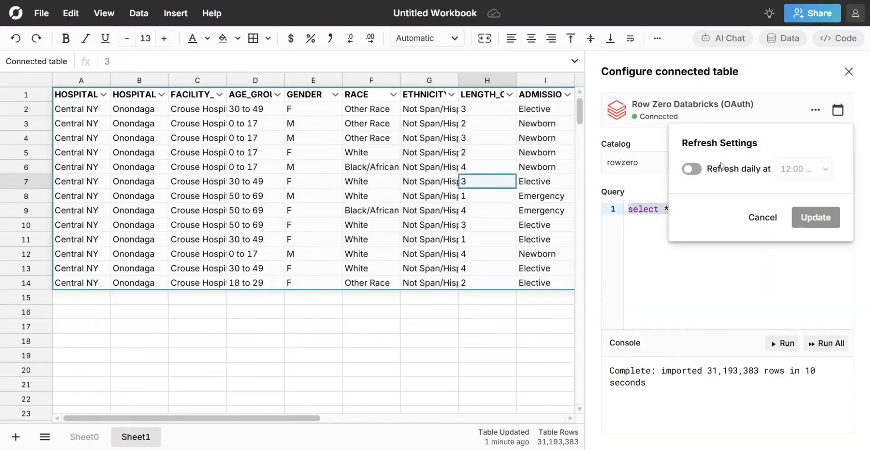
pyautogui.click(691, 167)
pyautogui.click(815, 168)
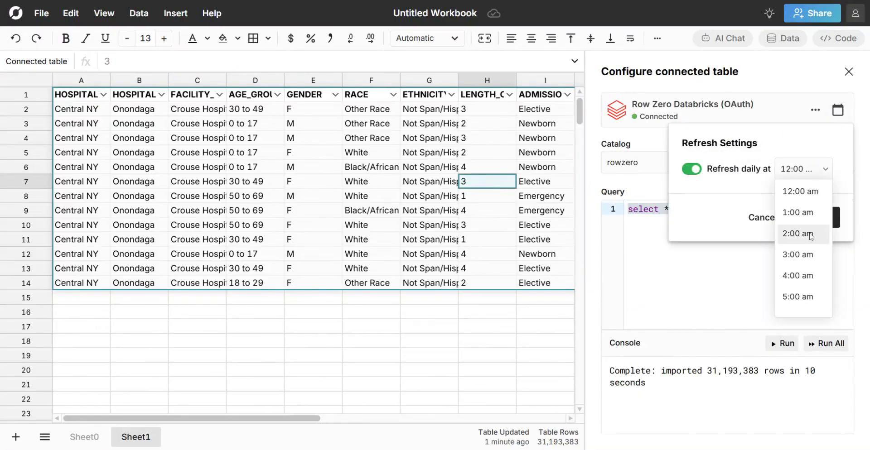
pyautogui.click(819, 296)
pyautogui.click(816, 219)
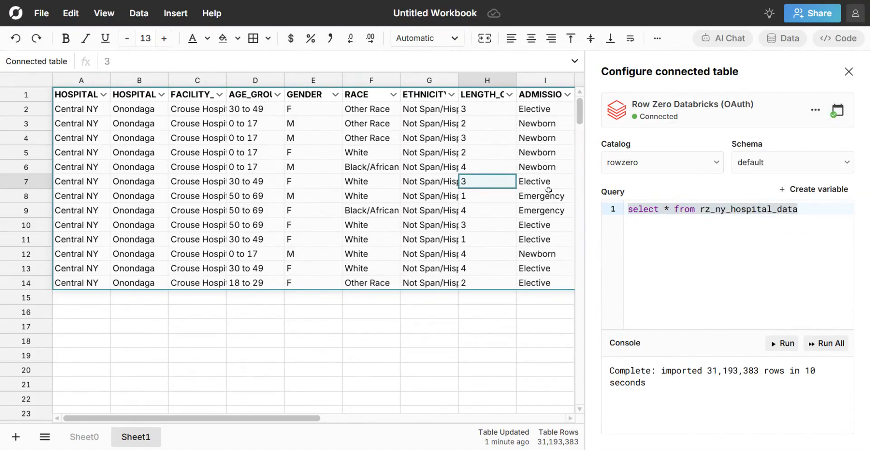
pyautogui.click(849, 73)
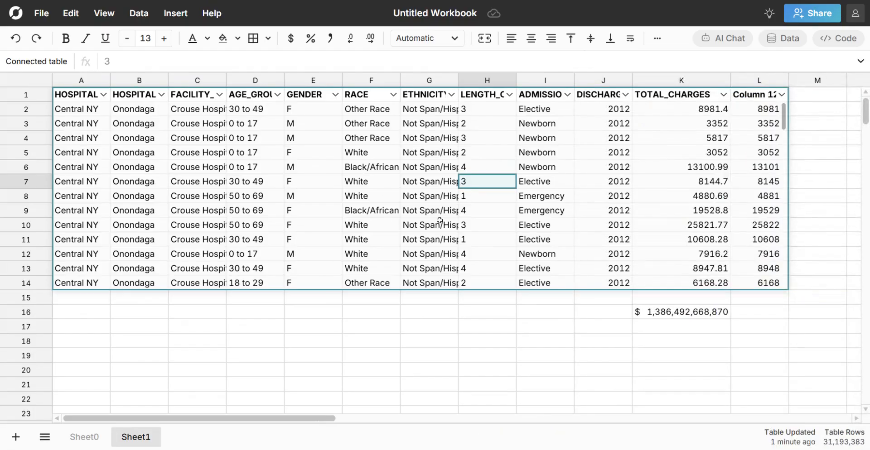
pyautogui.click(414, 156)
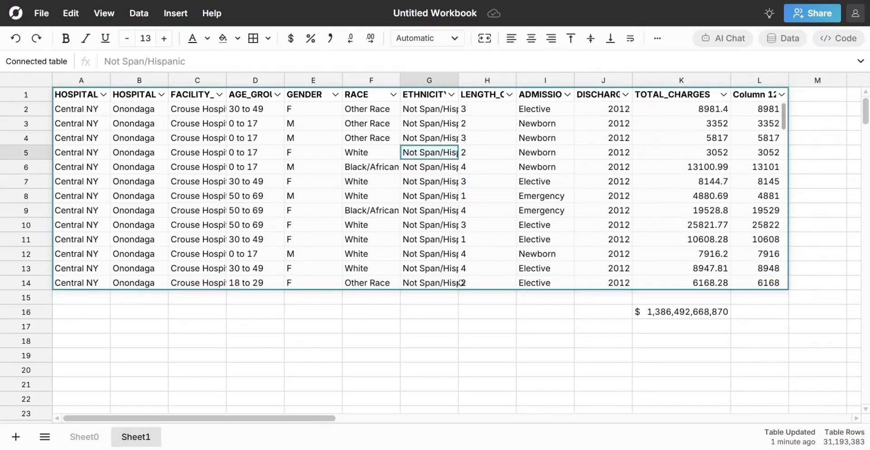
pyautogui.moveTo(142, 310); pyautogui.dragTo(680, 396)
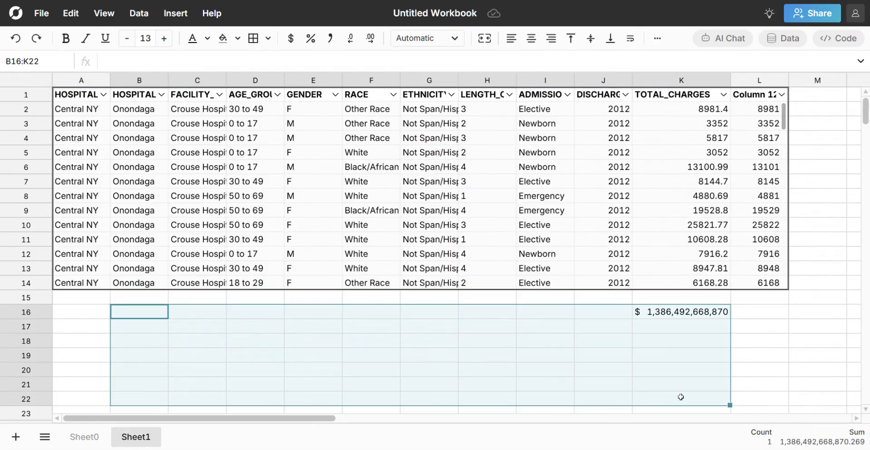
pyautogui.click(754, 355)
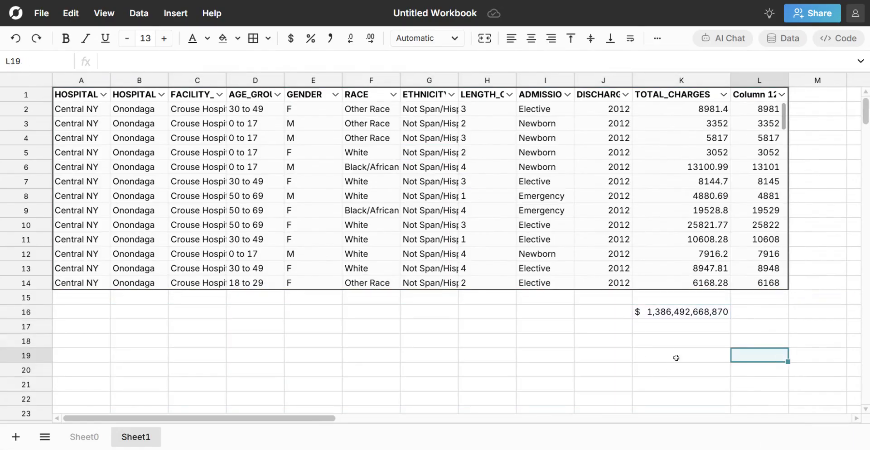
pyautogui.click(685, 312)
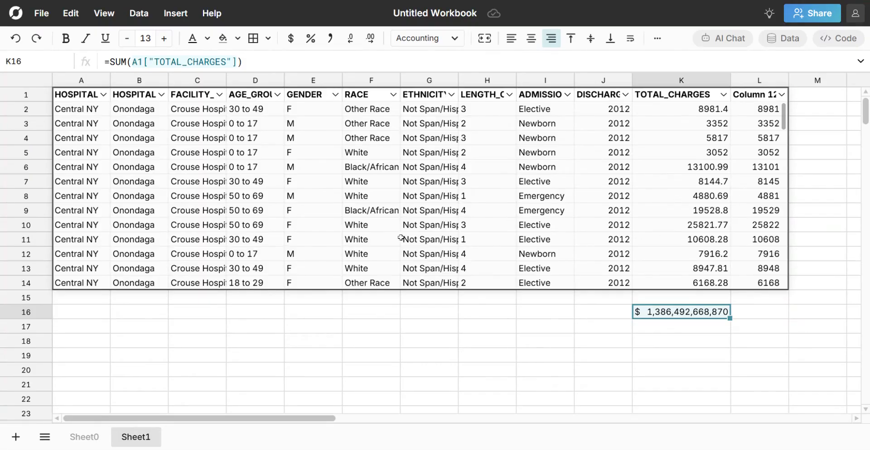
# Begin publishing the connected table's Databricks query as a new data source and accept its query details
pyautogui.click(339, 189)
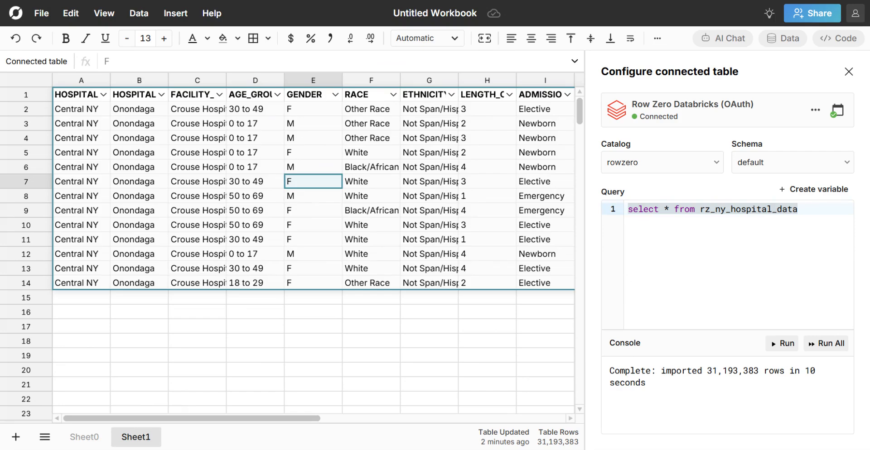
pyautogui.click(815, 110)
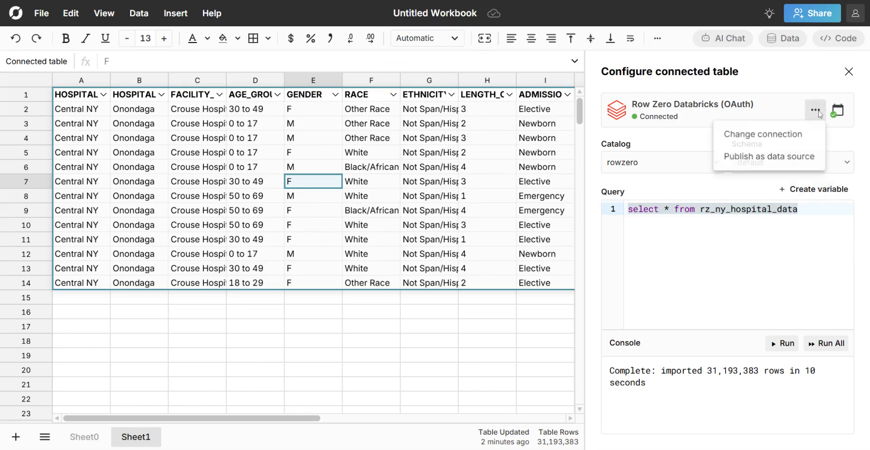
pyautogui.click(776, 155)
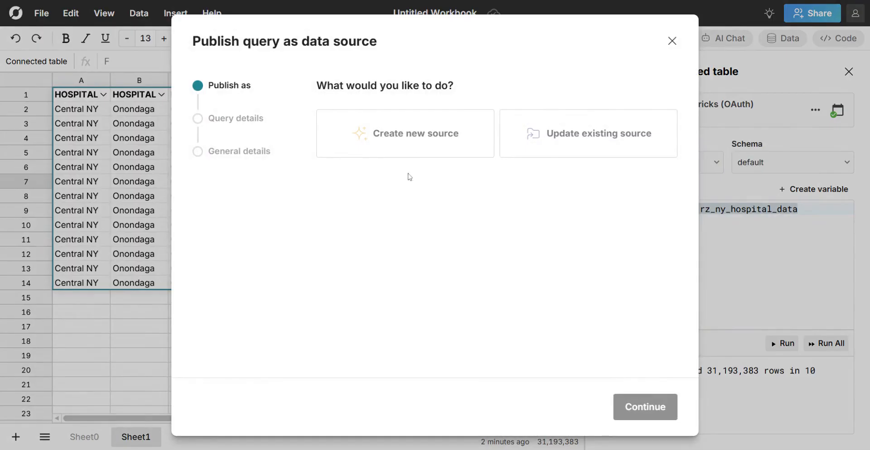
pyautogui.click(421, 138)
pyautogui.click(648, 416)
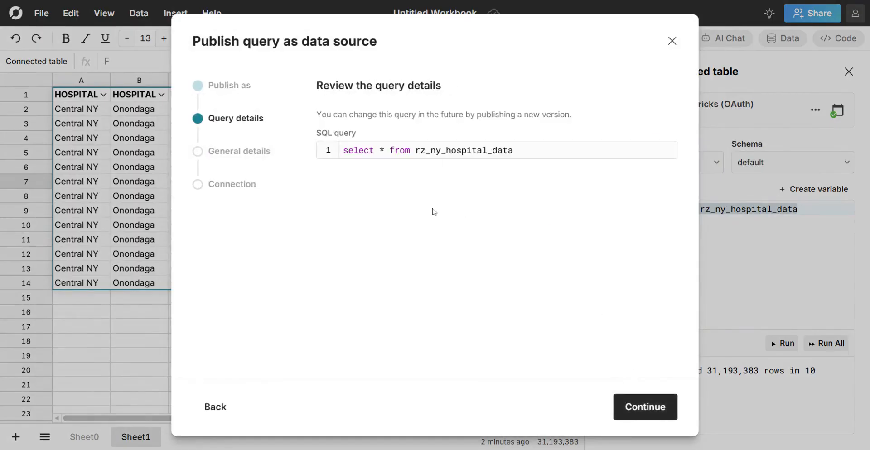
pyautogui.click(661, 406)
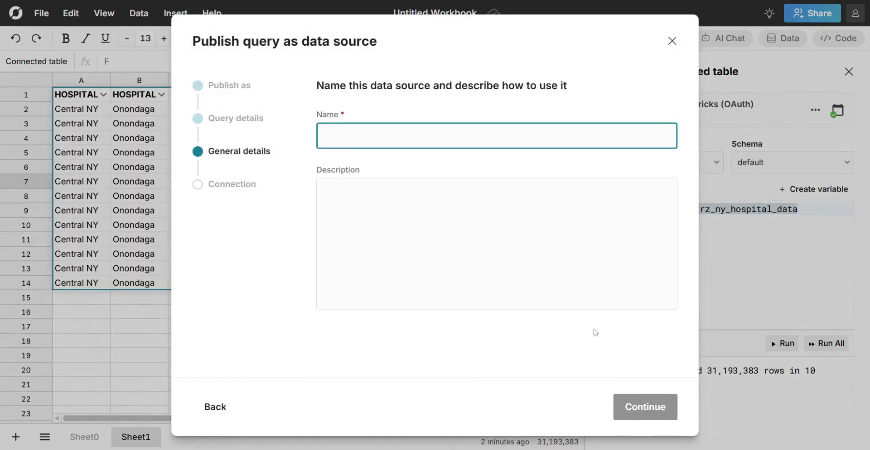
# Publish the data source as "Ny Hospital Data" with the description "test" and view its sharing options
pyautogui.write('Ny Hospital Data')
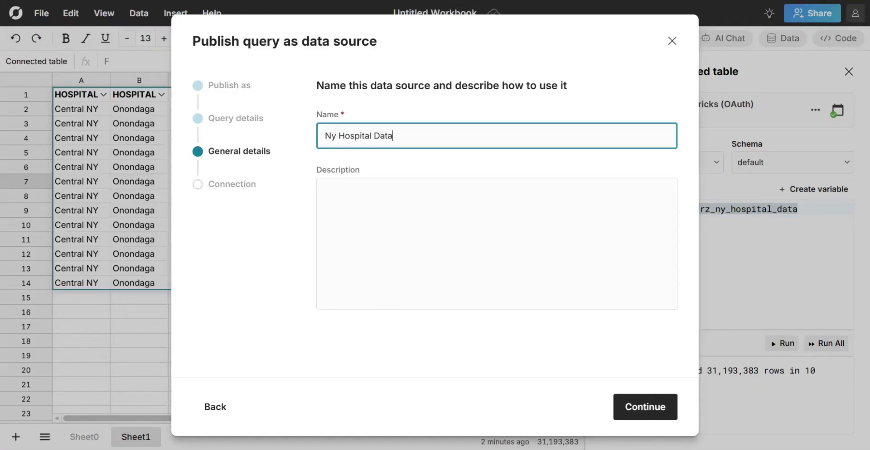
pyautogui.click(407, 208)
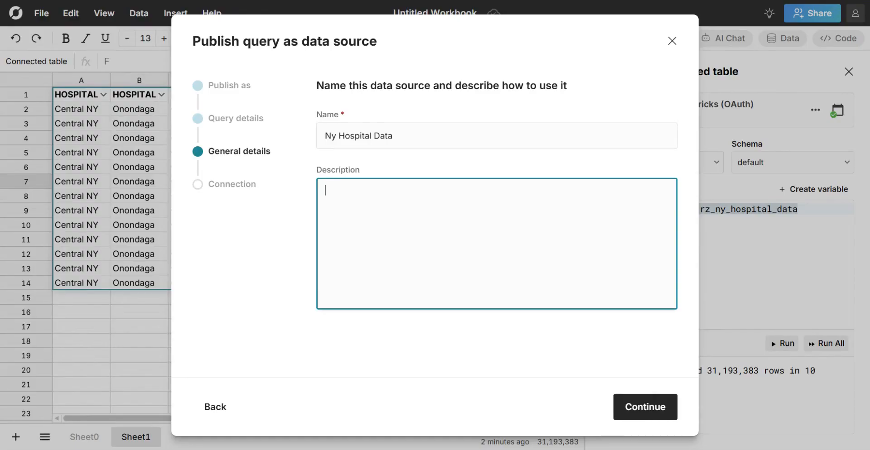
pyautogui.write('test')
pyautogui.click(639, 409)
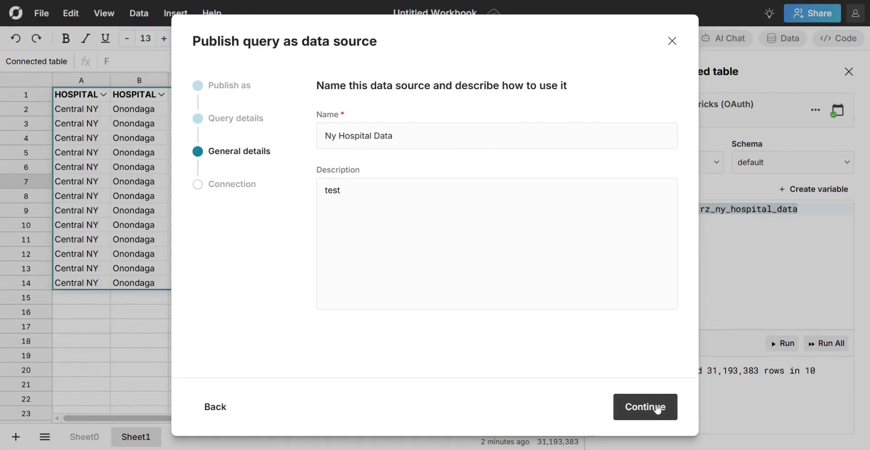
pyautogui.click(602, 410)
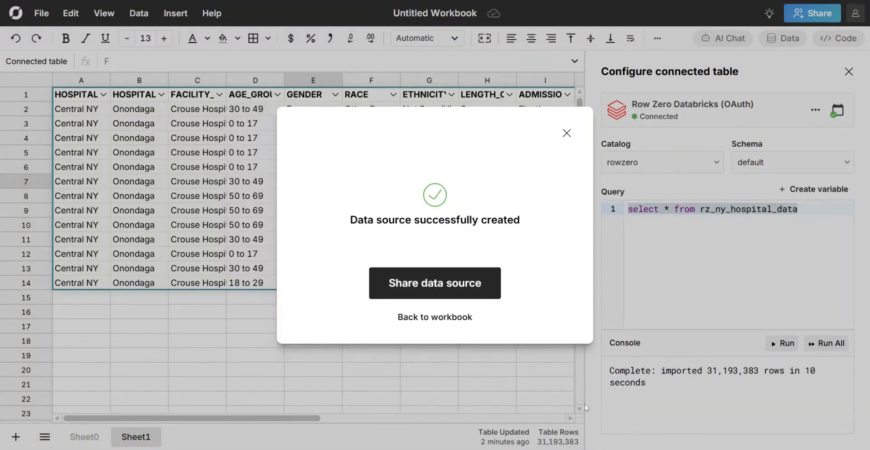
pyautogui.click(485, 295)
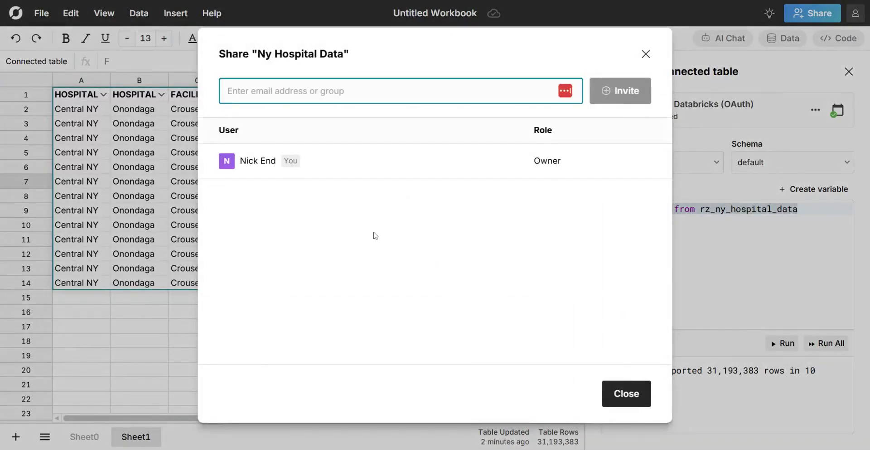
pyautogui.click(646, 54)
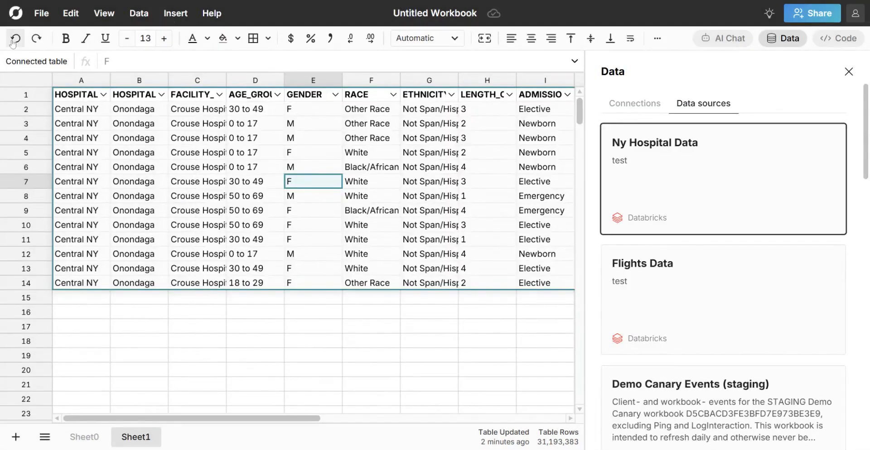
# Create a new workbook from the published Ny Hospital Data source, using specific columns with all of them selected
pyautogui.click(16, 13)
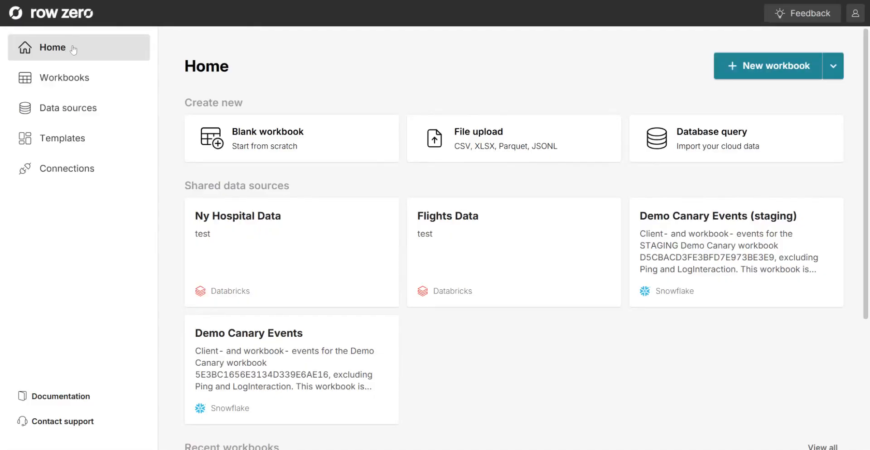
pyautogui.click(73, 110)
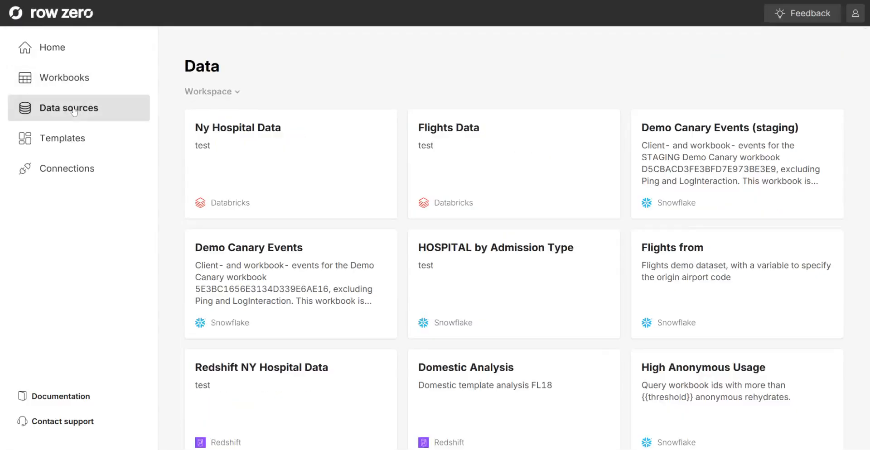
pyautogui.click(283, 155)
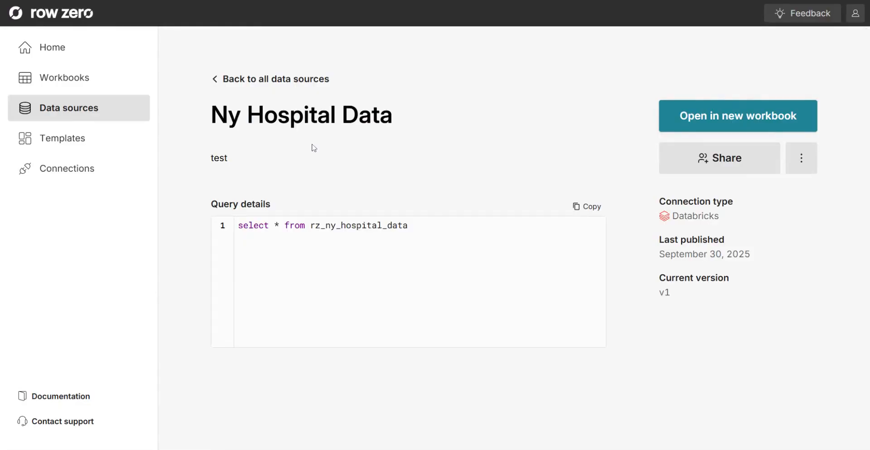
pyautogui.click(777, 114)
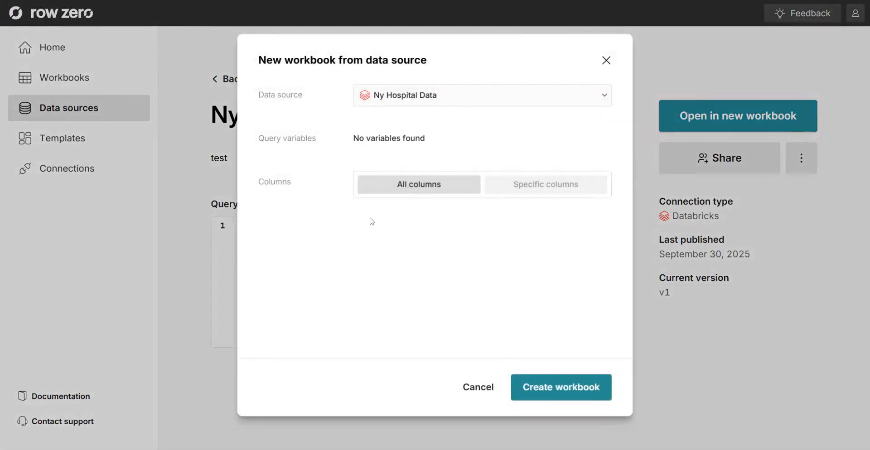
pyautogui.click(557, 183)
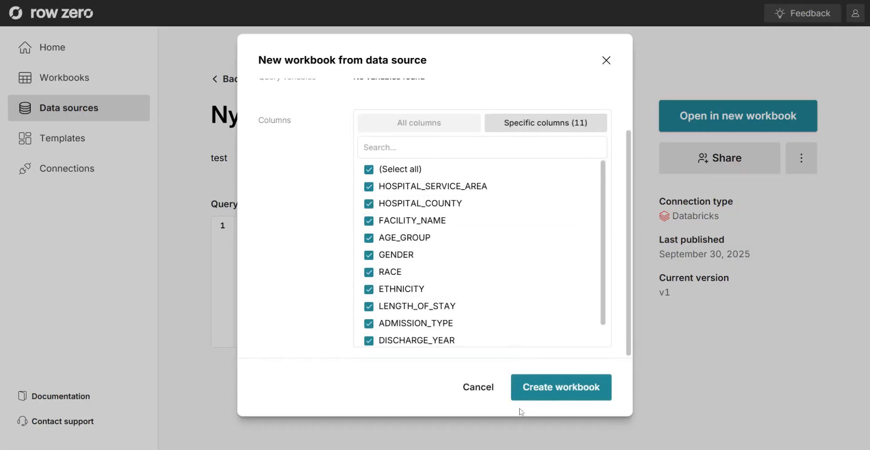
pyautogui.click(546, 393)
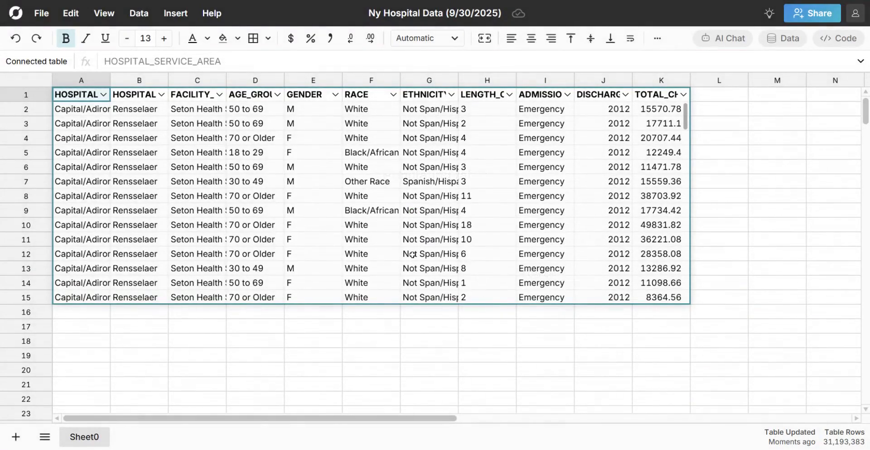
pyautogui.click(456, 178)
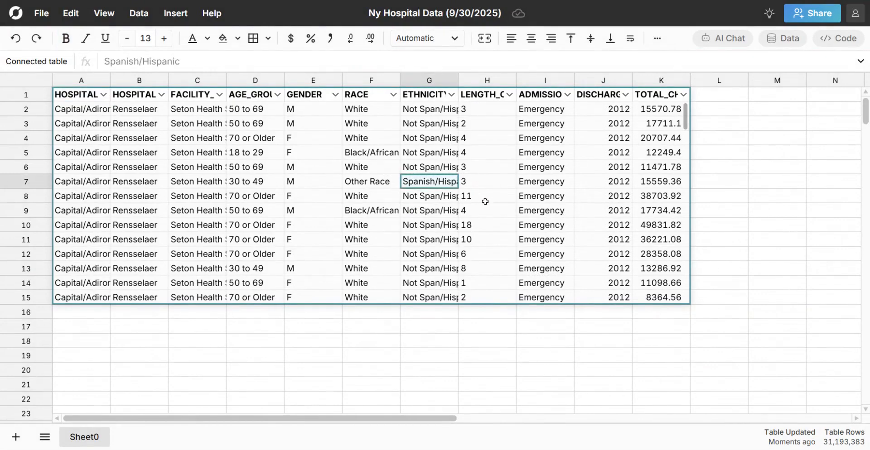
pyautogui.click(357, 191)
pyautogui.click(366, 222)
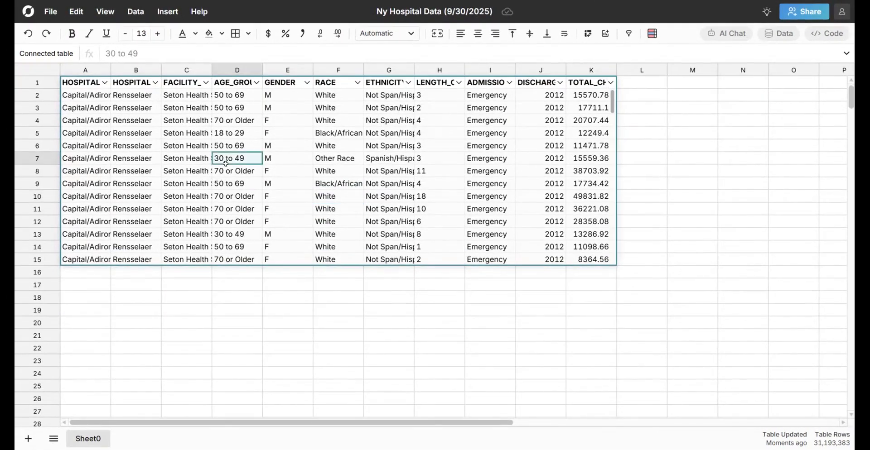
# Insert a pivot table of the connected table on the existing sheet at Sheet0!A17
pyautogui.rightClick(202, 147)
pyautogui.moveTo(234, 201)
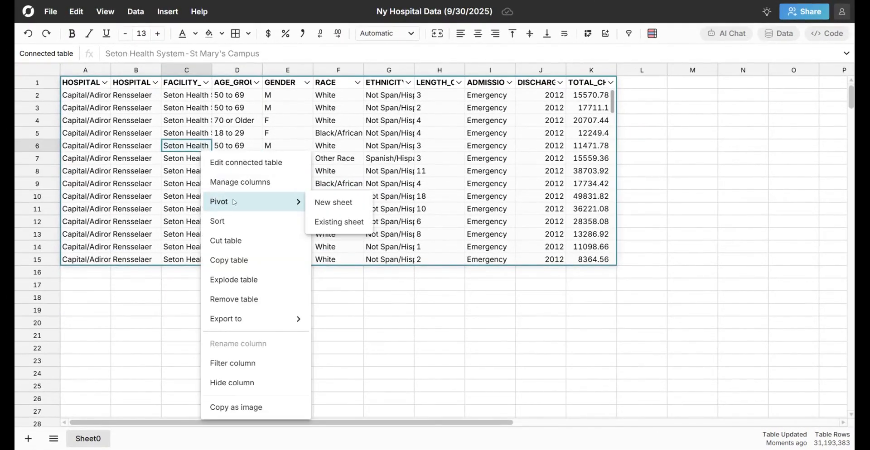
pyautogui.click(339, 222)
pyautogui.click(83, 284)
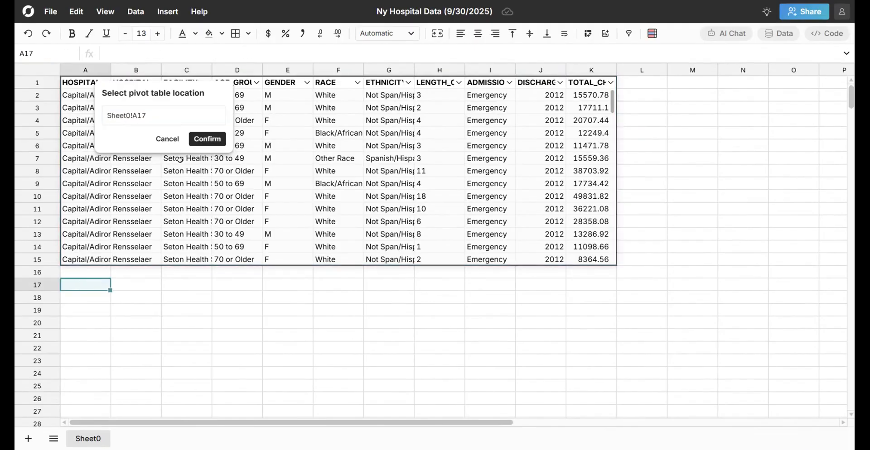
pyautogui.click(207, 139)
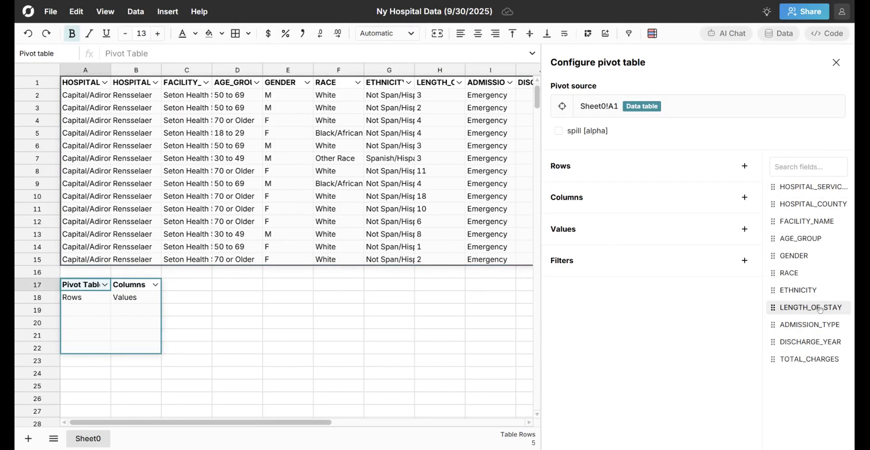
# Configure the pivot table with DISCHARGE_YEAR as rows, ADMISSION_TYPE as columns and the sum of TOTAL_CHARGES as values
pyautogui.moveTo(815, 344); pyautogui.dragTo(662, 172)
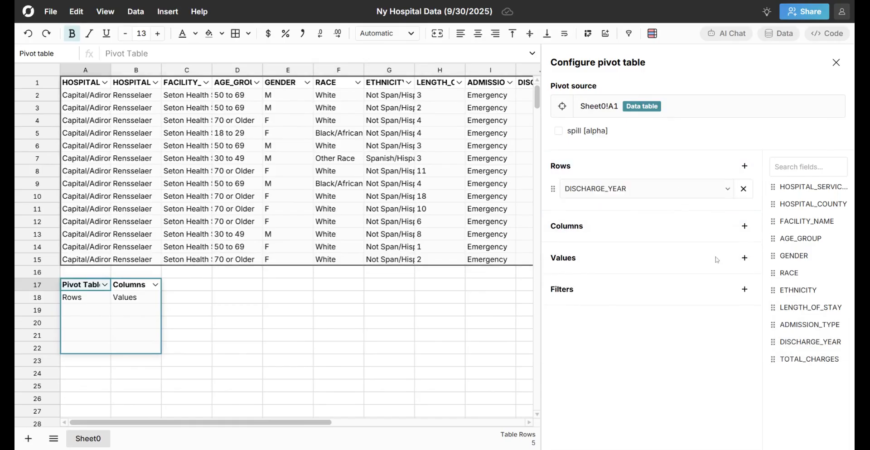
pyautogui.moveTo(797, 325); pyautogui.dragTo(671, 236)
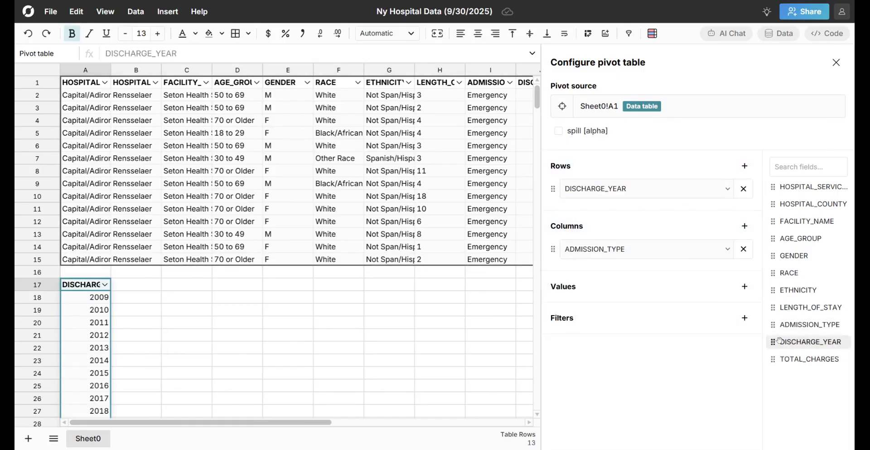
pyautogui.moveTo(800, 359); pyautogui.dragTo(665, 292)
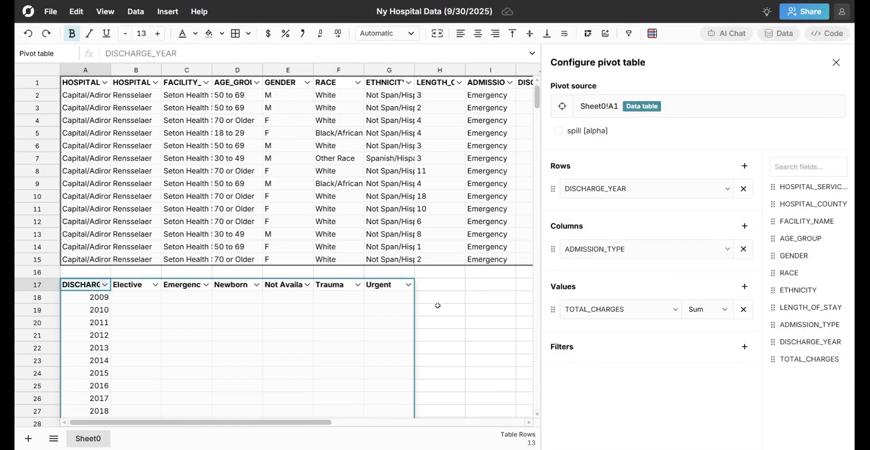
# Format all the pivot table's charge values, from Elective to Urgent for 2009 to 2021, as dollar currency
pyautogui.scroll(-1, 451, 303)
pyautogui.click(230, 299)
pyautogui.moveTo(143, 261); pyautogui.dragTo(390, 410)
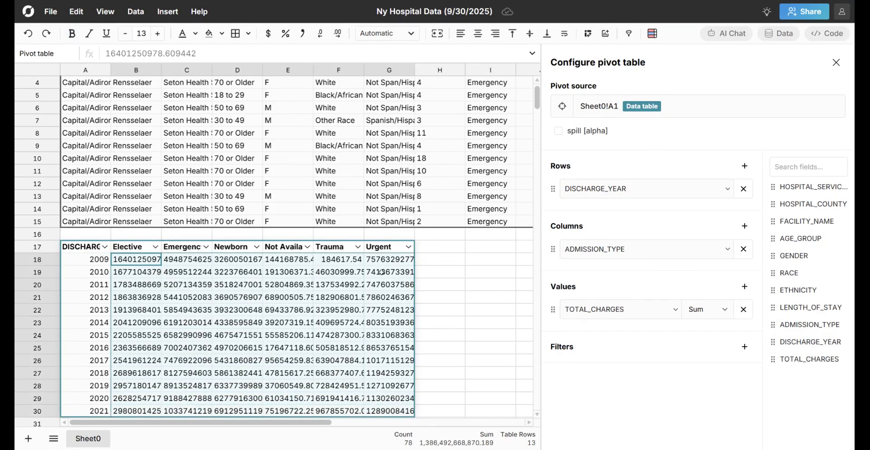
pyautogui.click(268, 33)
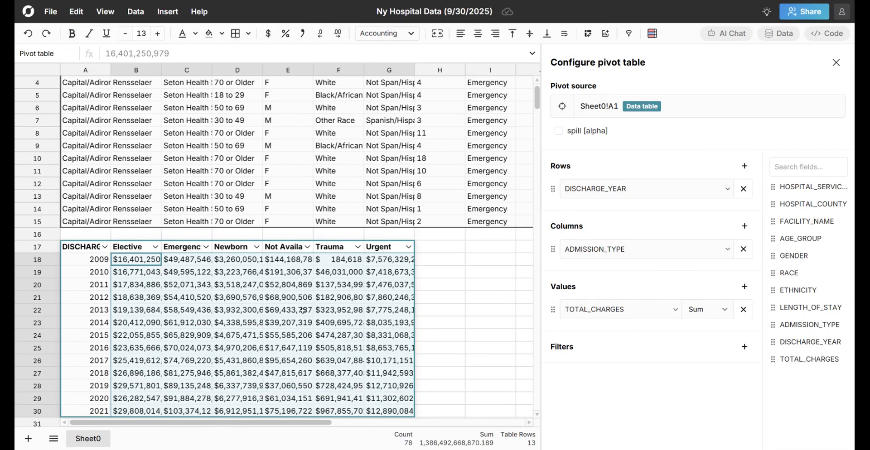
# Insert a chart of the whole pivot table and set its type to Stacked Bar
pyautogui.click(303, 310)
pyautogui.hotkey('ctrl', 'a')
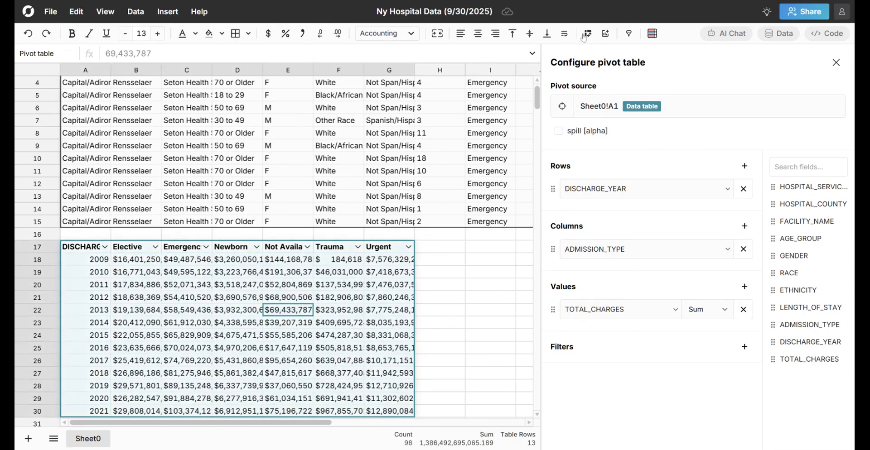
pyautogui.click(605, 34)
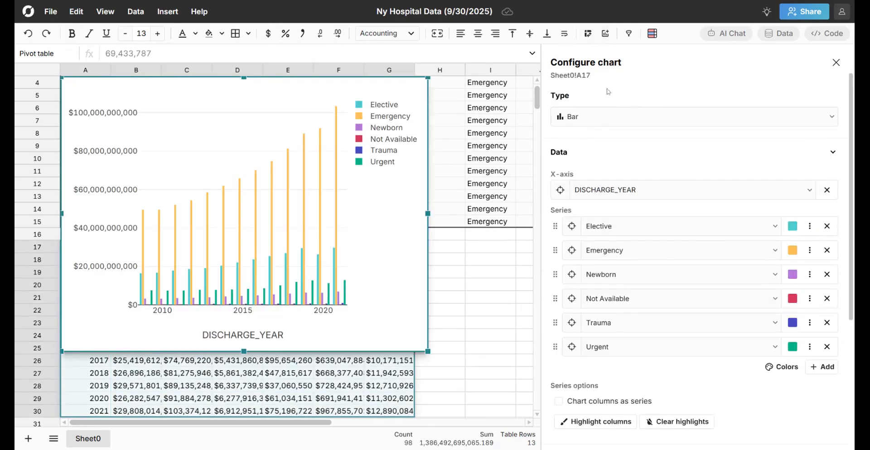
pyautogui.click(609, 117)
pyautogui.click(605, 154)
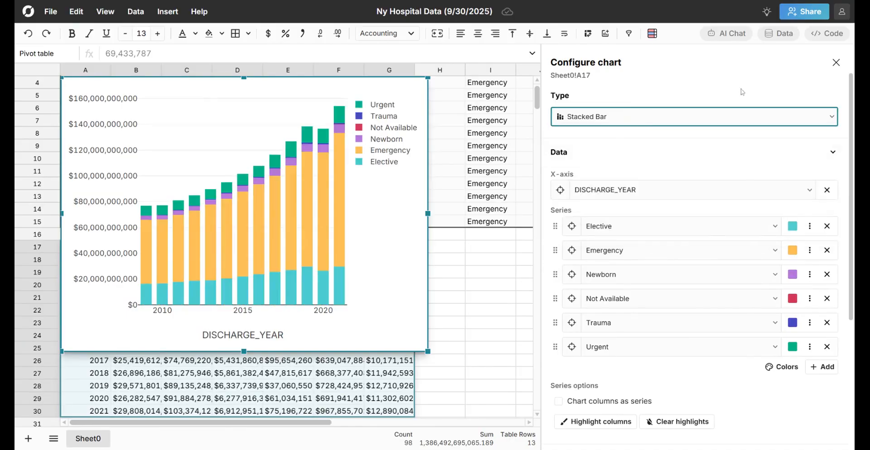
# Close the chart configuration, then move the chart beside the pivot table and shrink it to about columns H to M
pyautogui.click(836, 62)
pyautogui.moveTo(403, 241); pyautogui.dragTo(819, 244)
pyautogui.moveTo(788, 133); pyautogui.dragTo(717, 235)
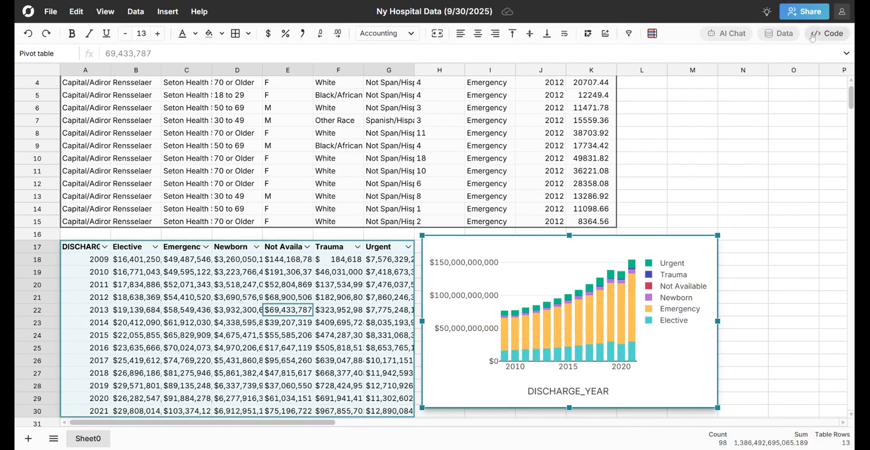
# Check the workbook's sharing options and the roles available for invited people, leaving them unchanged
pyautogui.click(813, 15)
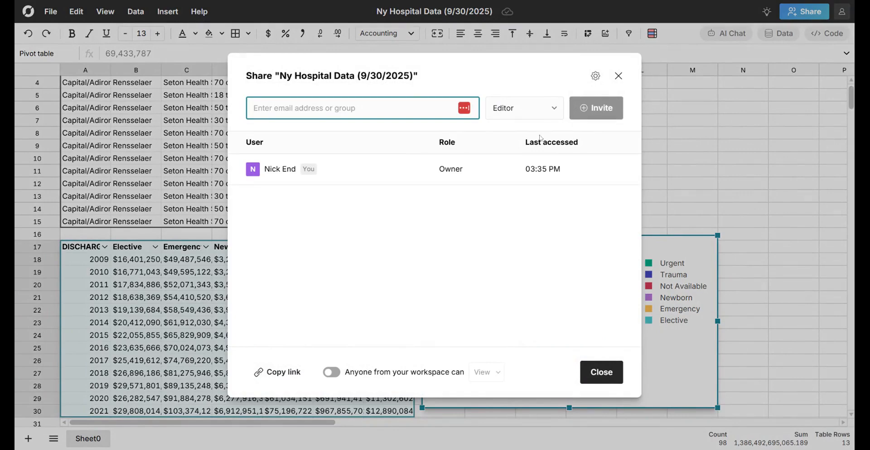
pyautogui.click(538, 116)
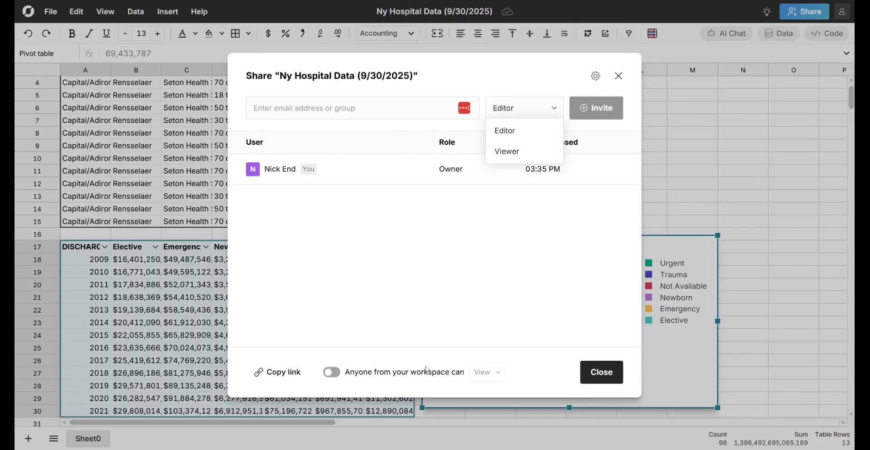
pyautogui.click(605, 383)
pyautogui.click(605, 383)
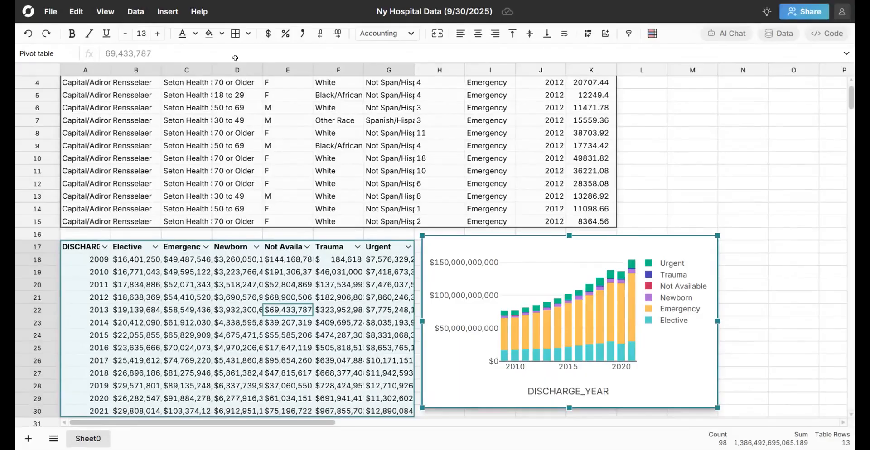
pyautogui.click(51, 12)
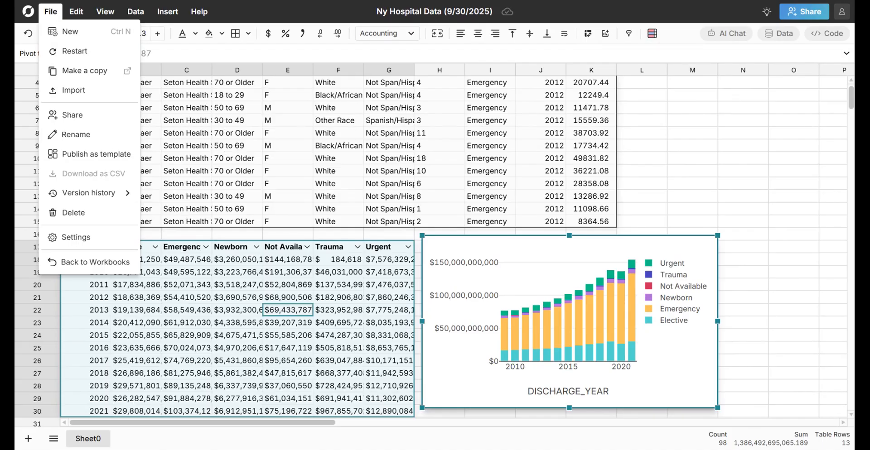
pyautogui.click(775, 181)
pyautogui.scroll(1, 775, 181)
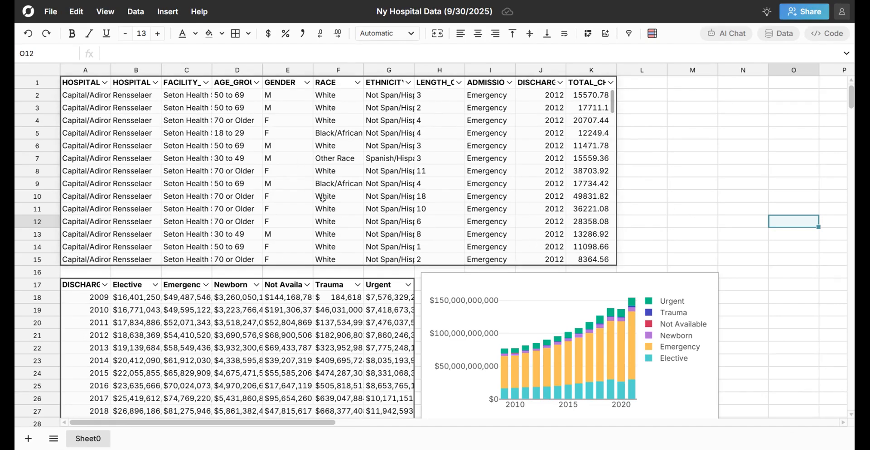
pyautogui.scroll(-3, 227, 204)
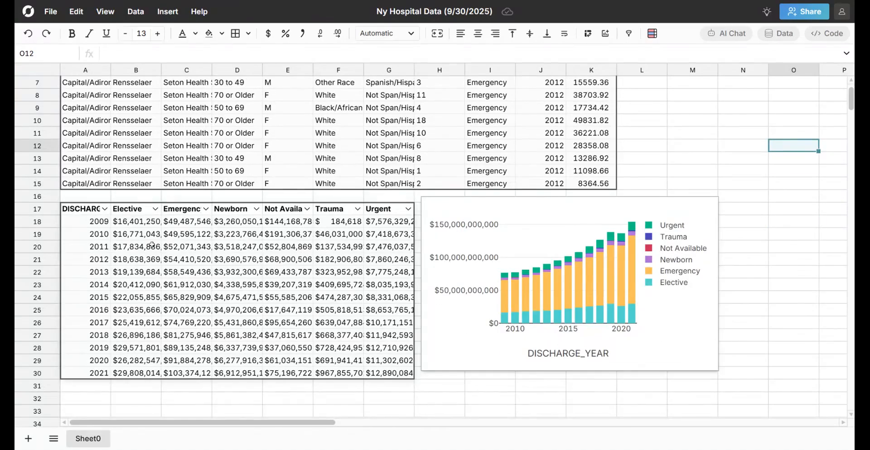
# Check which image formats the stacked bar chart can be downloaded in
pyautogui.click(82, 214)
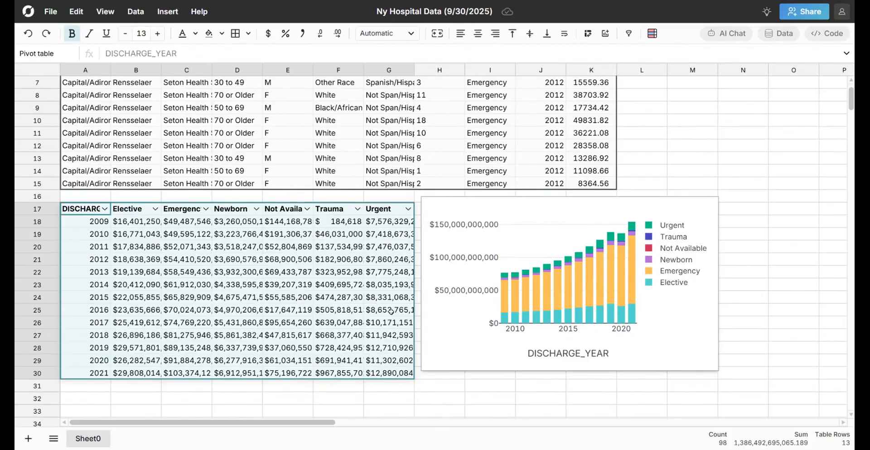
pyautogui.click(701, 325)
pyautogui.rightClick(688, 325)
pyautogui.moveTo(729, 397)
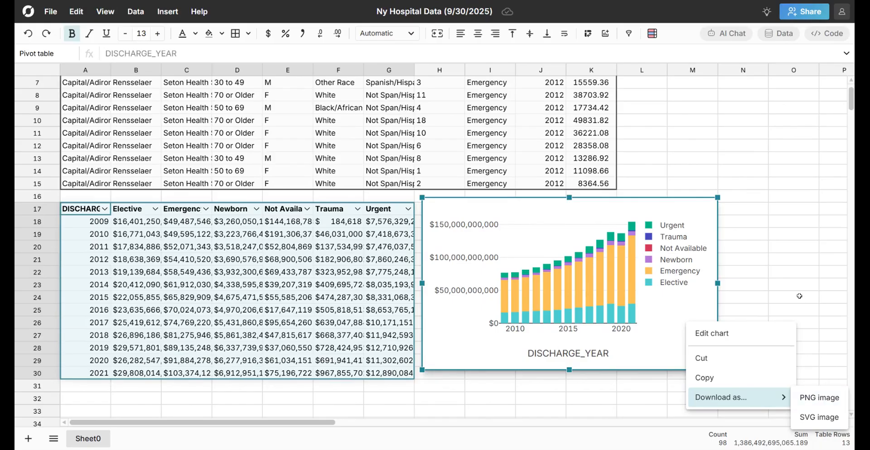
pyautogui.click(769, 240)
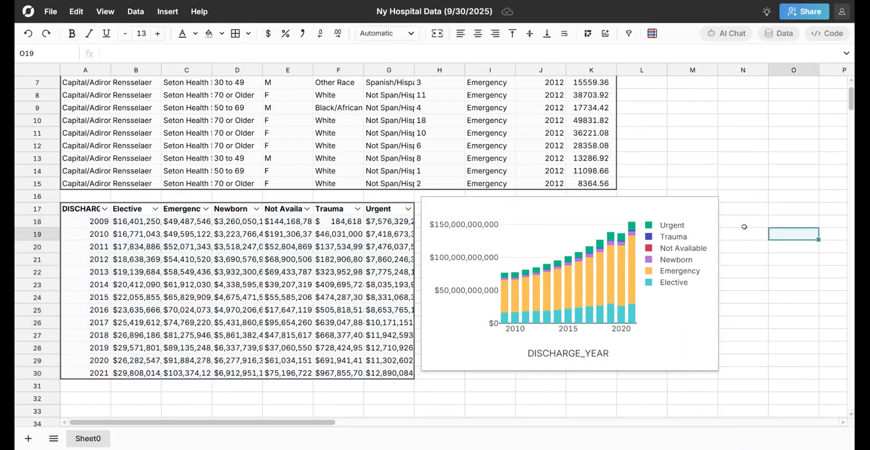
# Open the workbook's version history and name the second listed version with the owner's first name followed by "V1"
pyautogui.click(47, 11)
pyautogui.moveTo(105, 194)
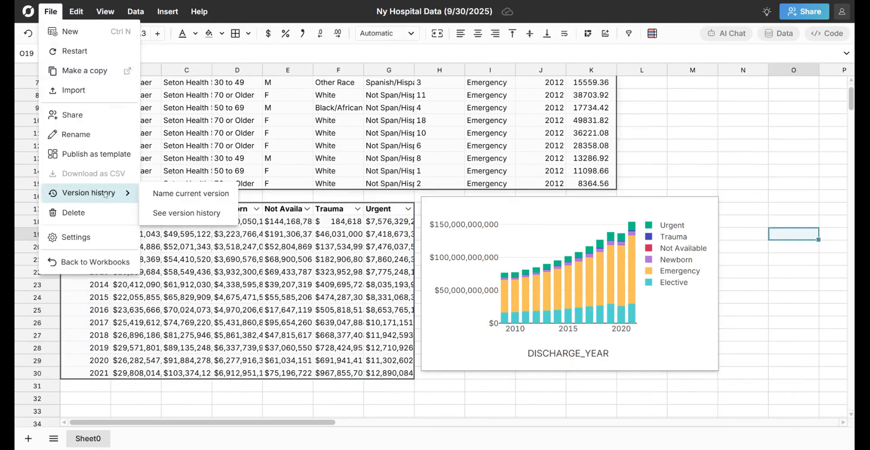
pyautogui.click(194, 214)
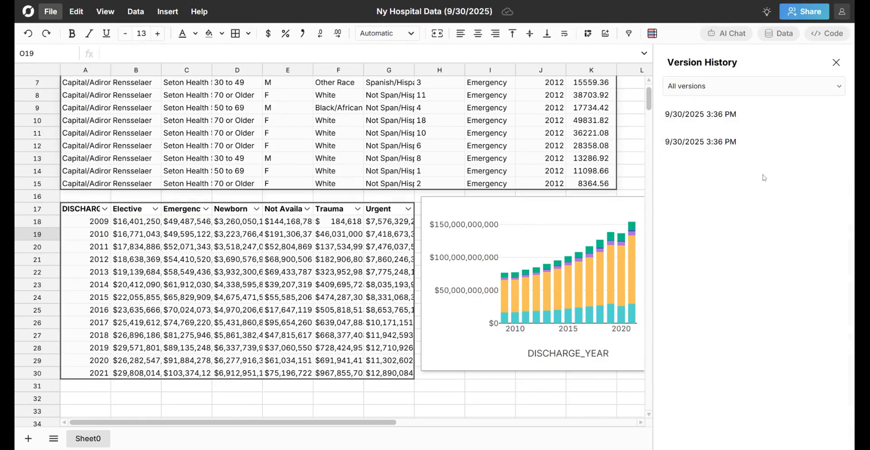
pyautogui.click(834, 141)
pyautogui.click(794, 182)
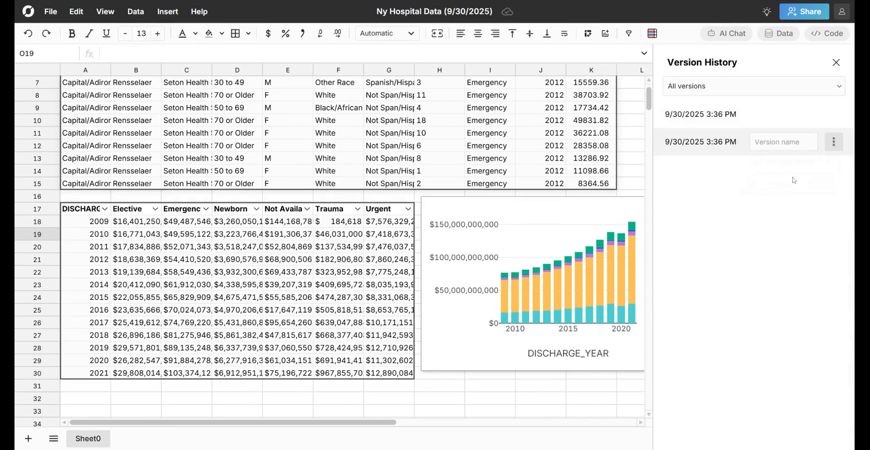
pyautogui.click(784, 142)
pyautogui.write("Nick's V1")
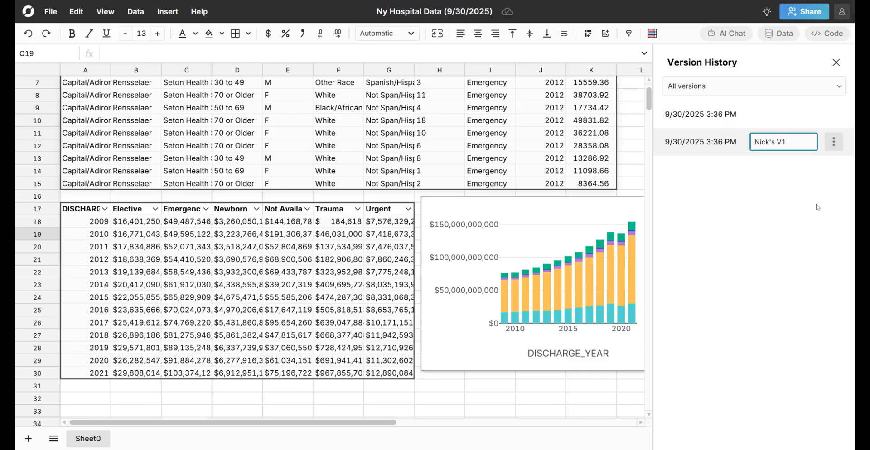
pyautogui.press('Return')
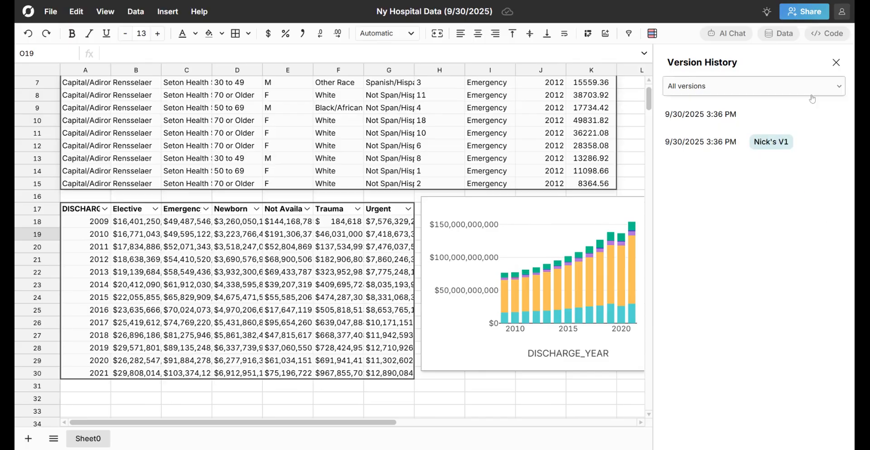
# Check the options offered for the named version, then close the version history
pyautogui.click(834, 142)
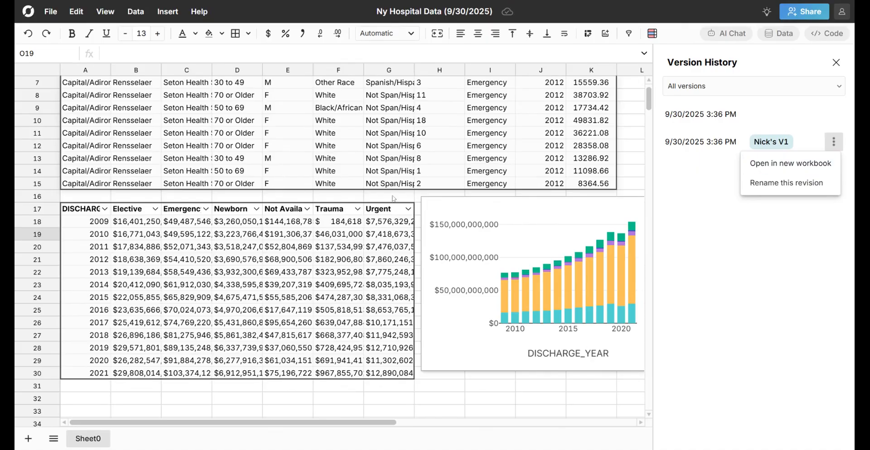
pyautogui.scroll(2, 575, 370)
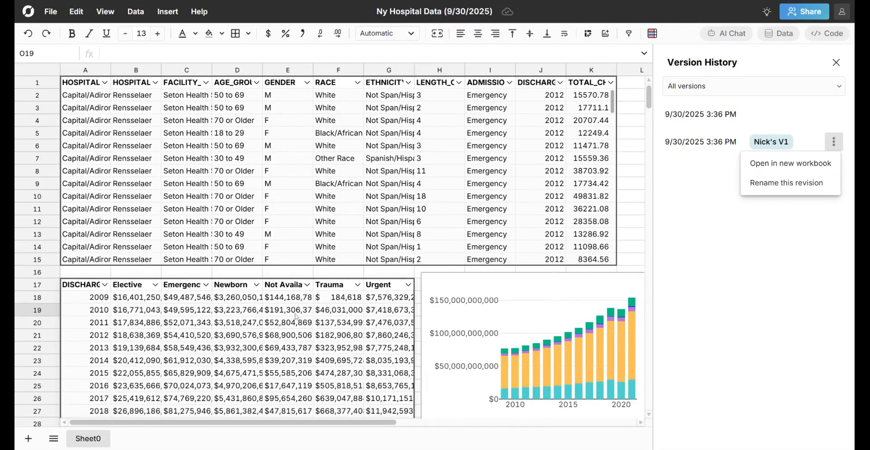
pyautogui.press('Escape')
pyautogui.scroll(-3, 299, 283)
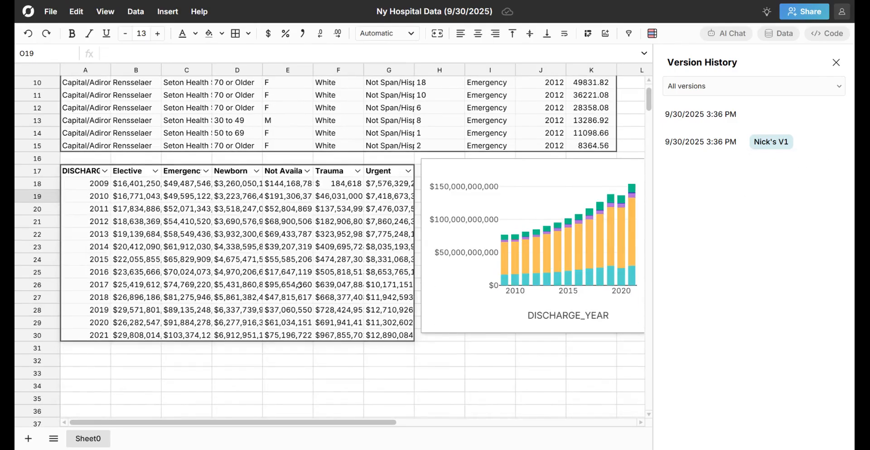
pyautogui.click(836, 62)
# Begin exporting the whole pivot table to the Row Zero Databricks (OAuth) connection
pyautogui.click(186, 257)
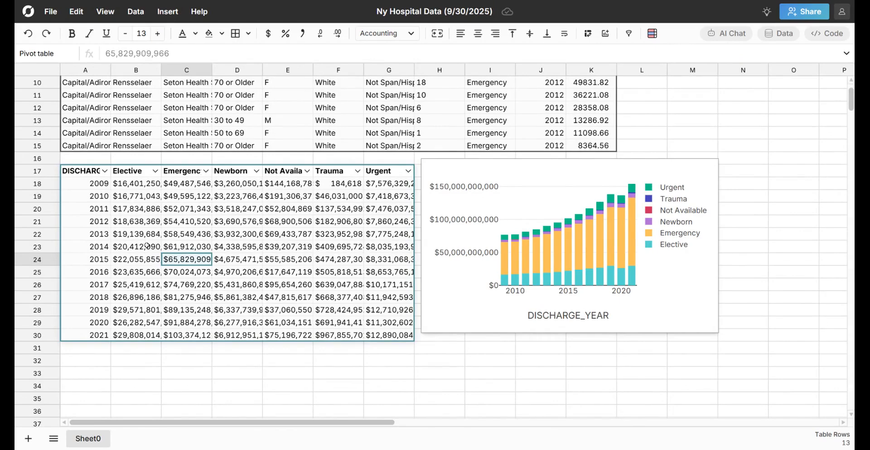
pyautogui.moveTo(75, 172); pyautogui.dragTo(405, 334)
pyautogui.rightClick(246, 242)
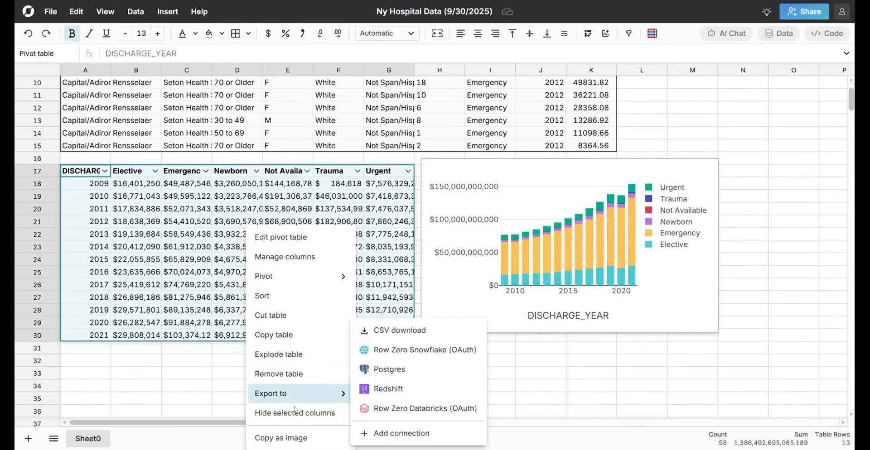
pyautogui.click(395, 403)
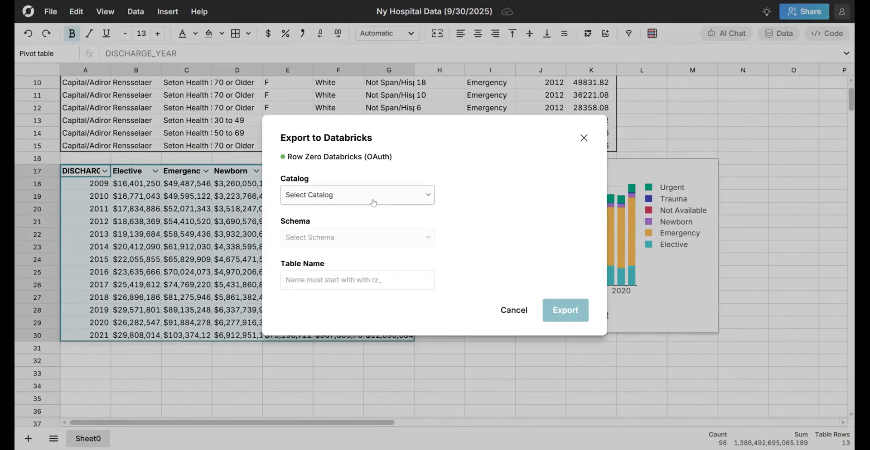
# Set the Databricks export's catalog to rowzero and its table name to rz_pivot_ny, using the default schema
pyautogui.click(373, 202)
pyautogui.click(355, 214)
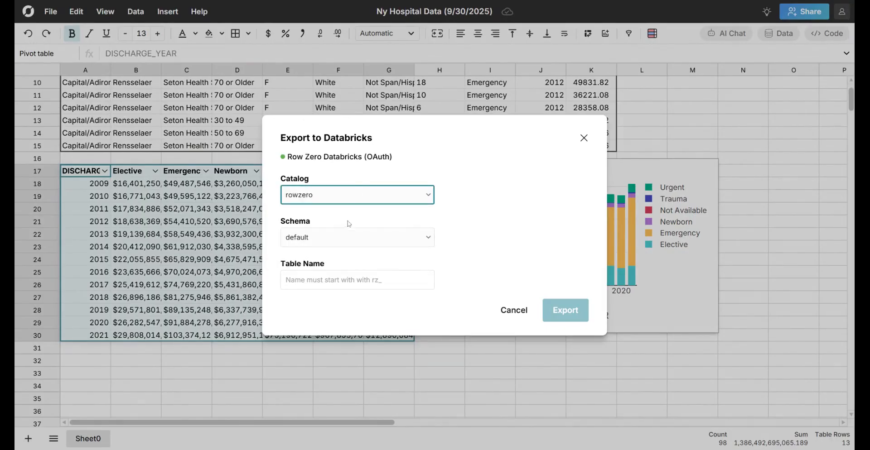
pyautogui.click(357, 280)
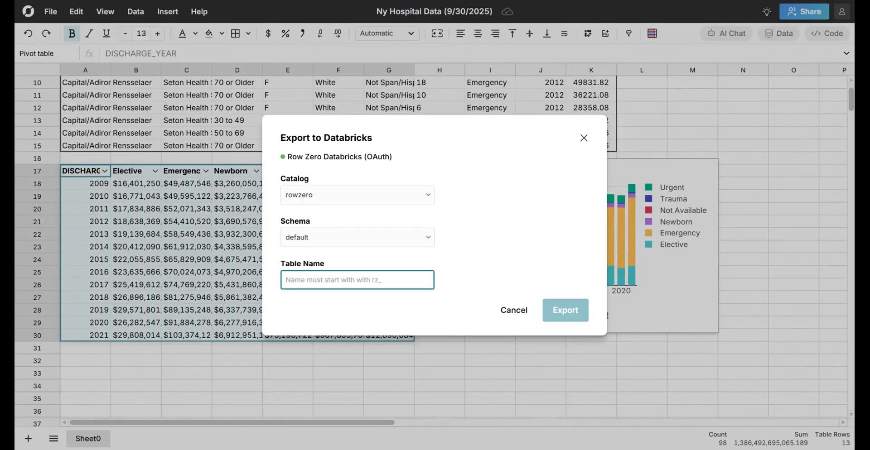
pyautogui.write('rz_')
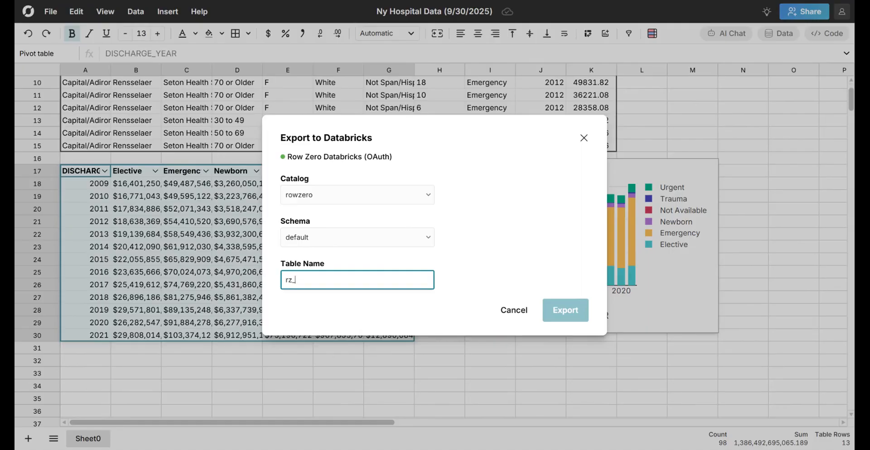
pyautogui.write('n')
pyautogui.press('BackSpace')
pyautogui.write('pivot_nyu')
pyautogui.press('BackSpace')
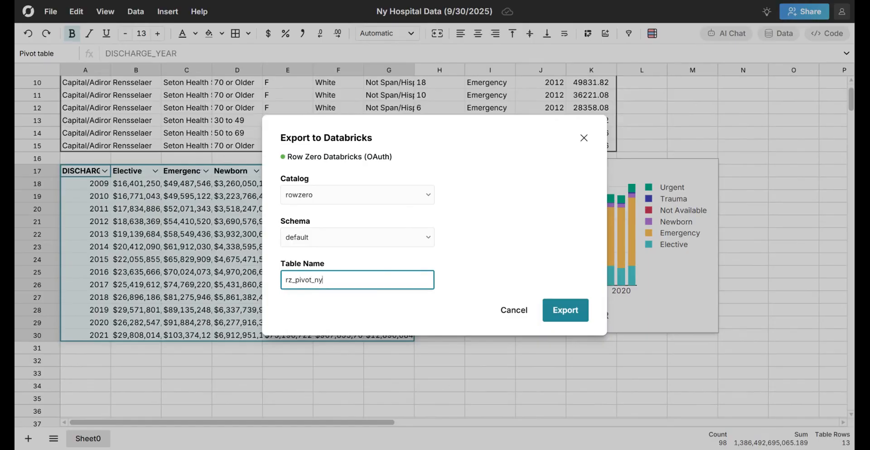